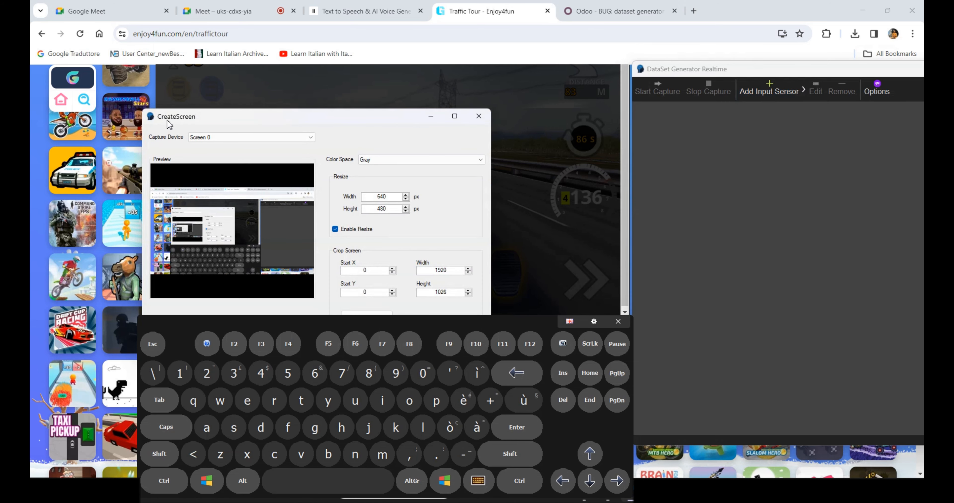
Set the screen sensor's resize dimensions to 200 px wide and 150 px high
left_click_drag(170, 122, 672, 123)
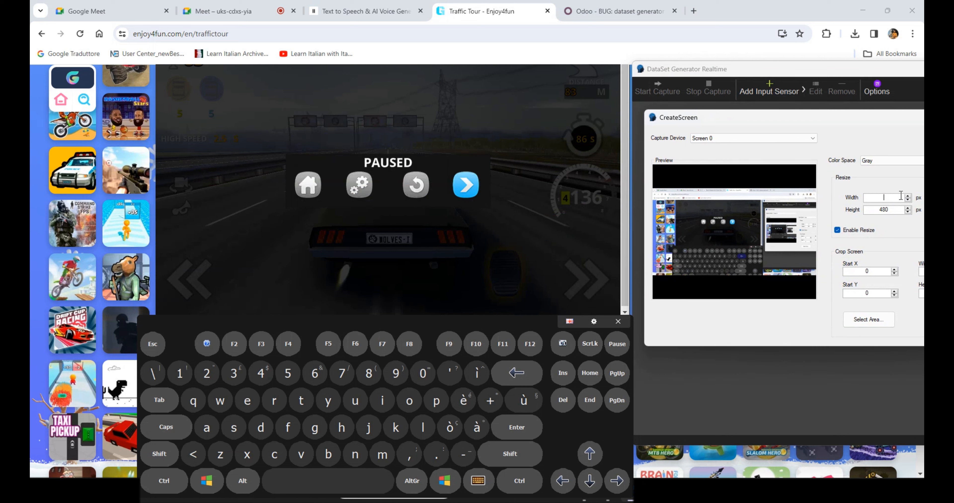
key("Return")
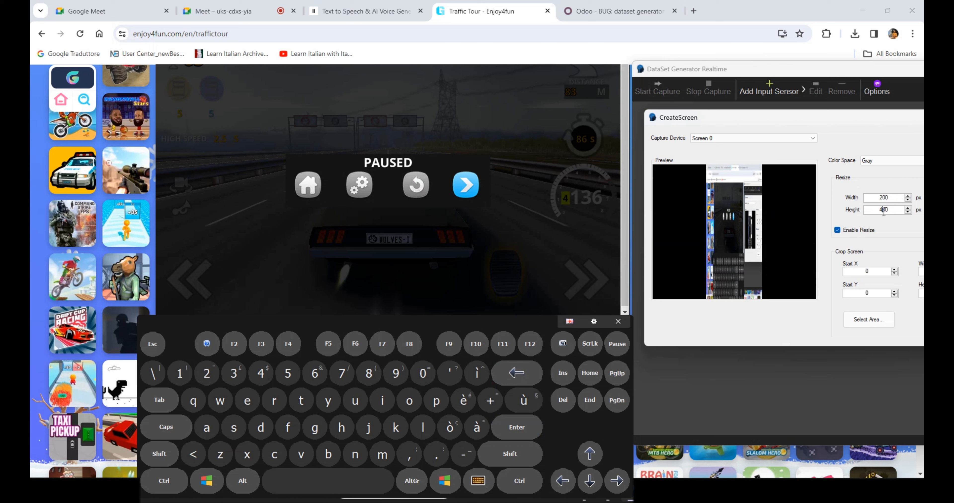
key("BackSpace")
key("Return")
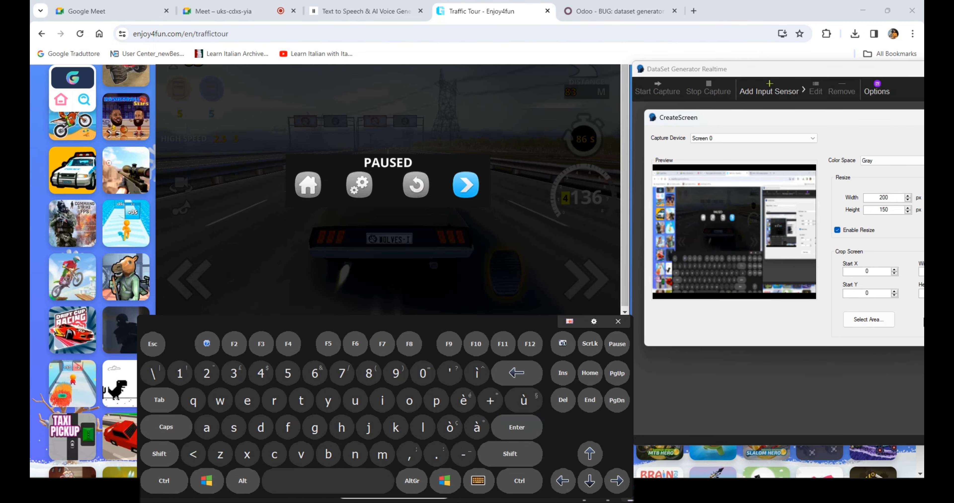
Select the visible game view as the crop area, starting at X 270, Y 135 and 995 px wide by 538 px high
left_click(869, 319)
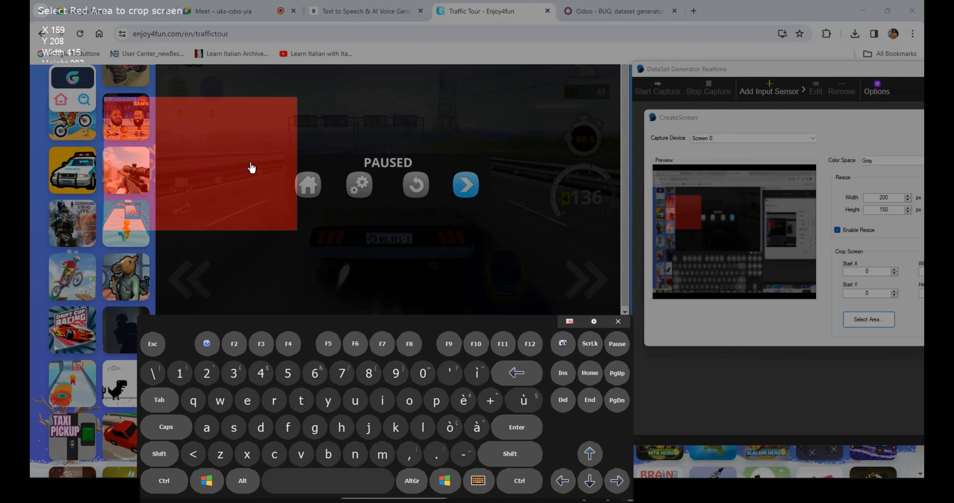
left_click_drag(297, 136, 349, 154)
left_click_drag(320, 154, 279, 130)
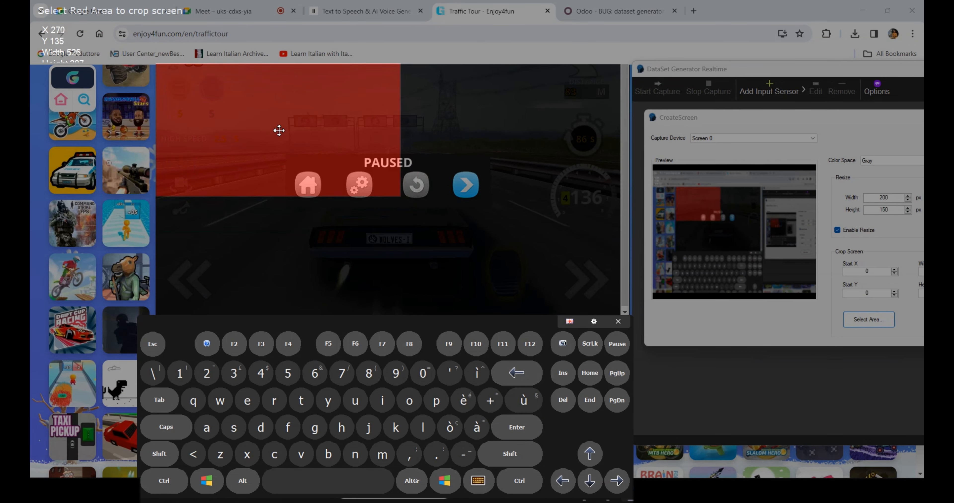
left_click_drag(266, 197, 264, 315)
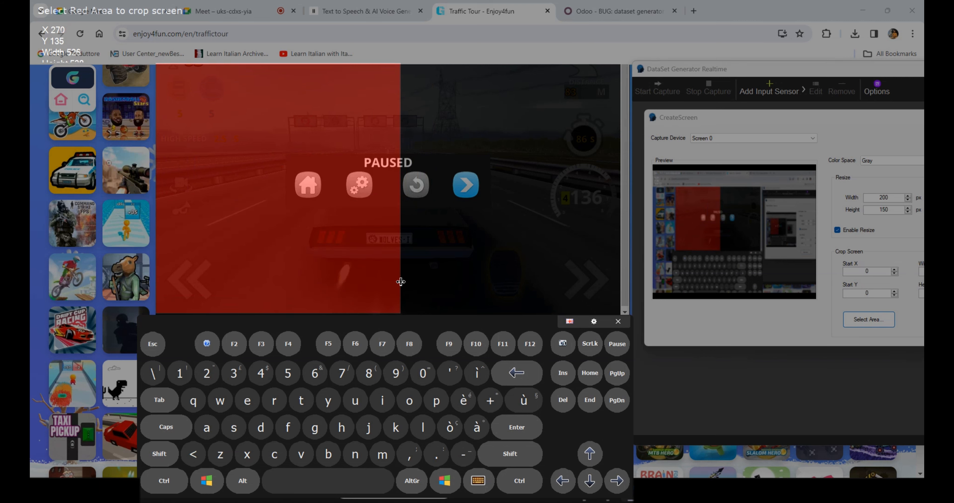
left_click_drag(401, 285, 618, 281)
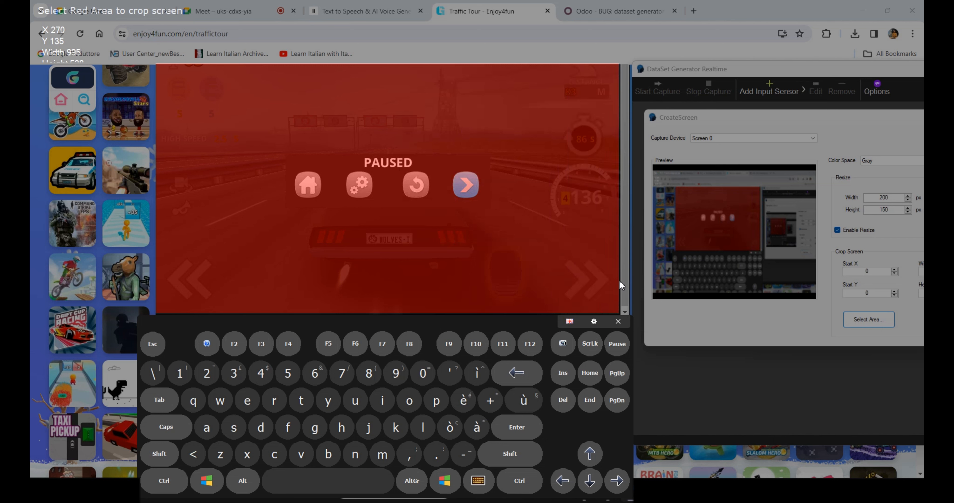
right_click(559, 243)
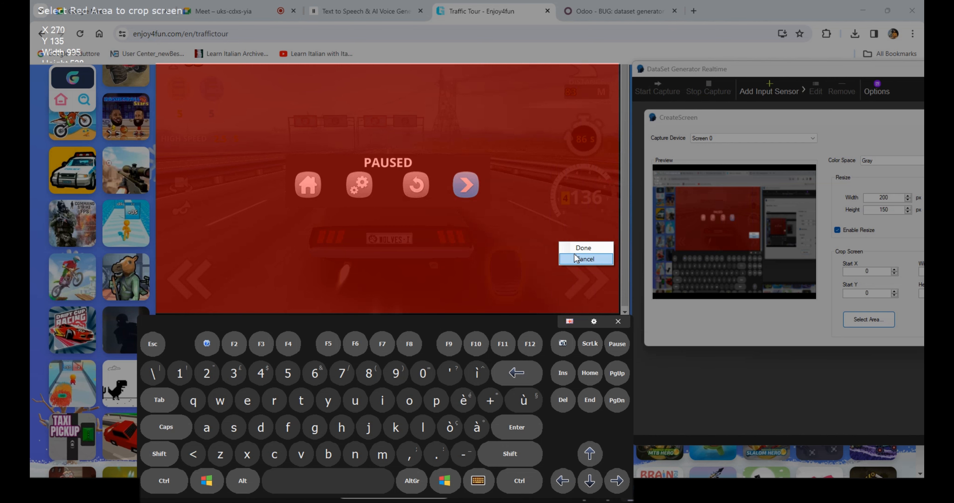
left_click(578, 248)
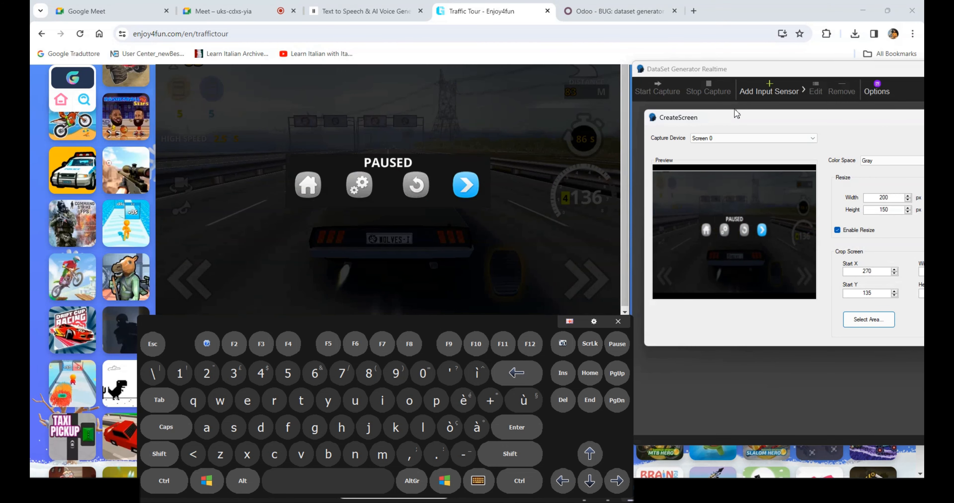
Close the screen sensor setup and add a keyboard input sensor
left_click_drag(736, 120, 522, 140)
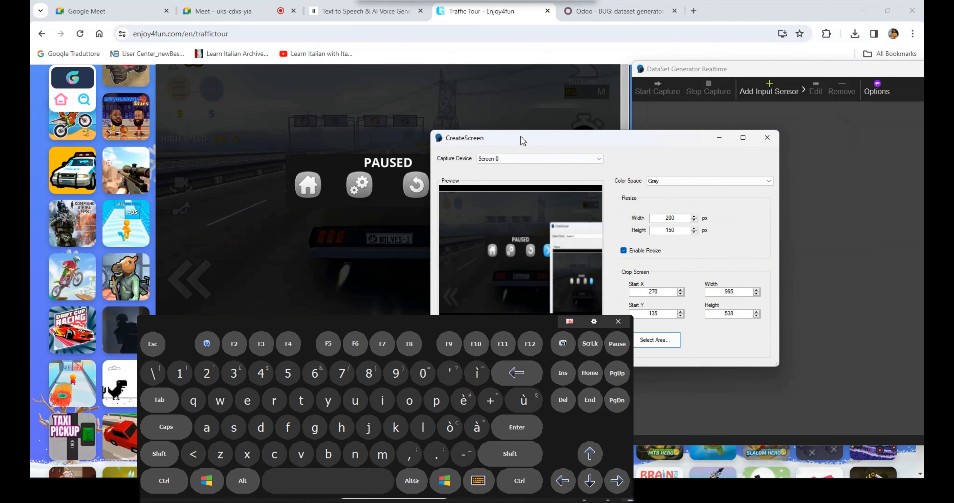
left_click(765, 138)
left_click(780, 87)
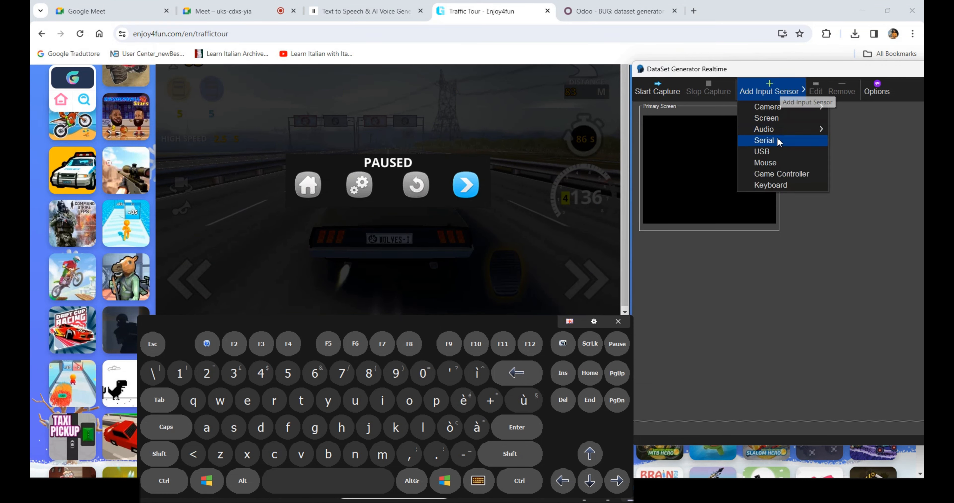
left_click(787, 185)
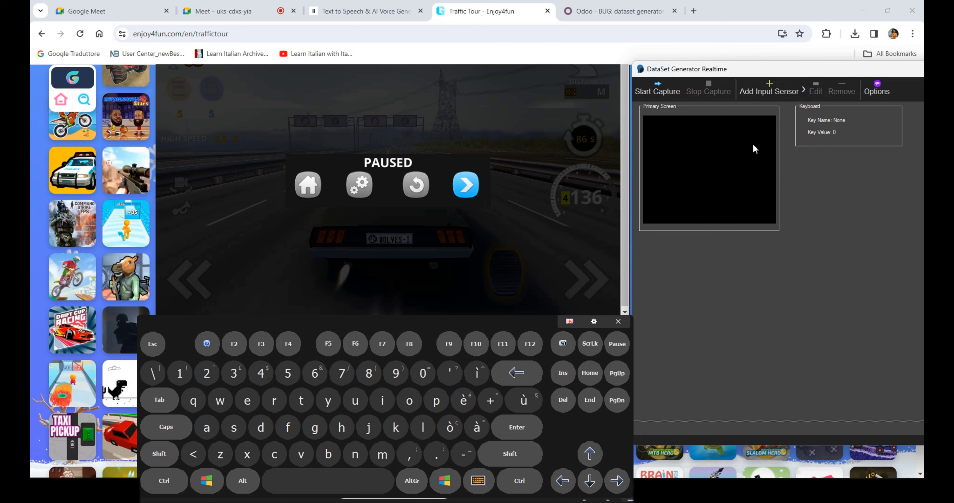
Set the capture frame rate to 5 in the dataset generator options and close them
left_click(877, 88)
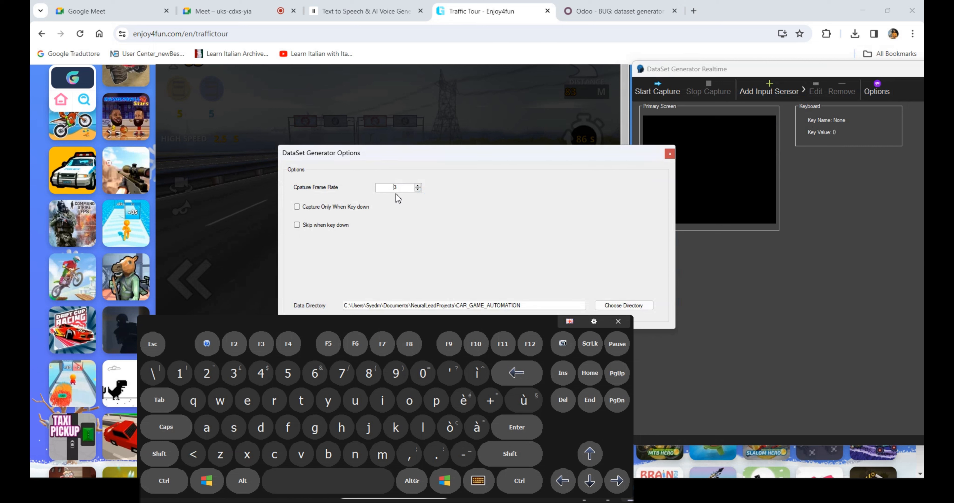
type("5")
key("Return")
left_click(670, 154)
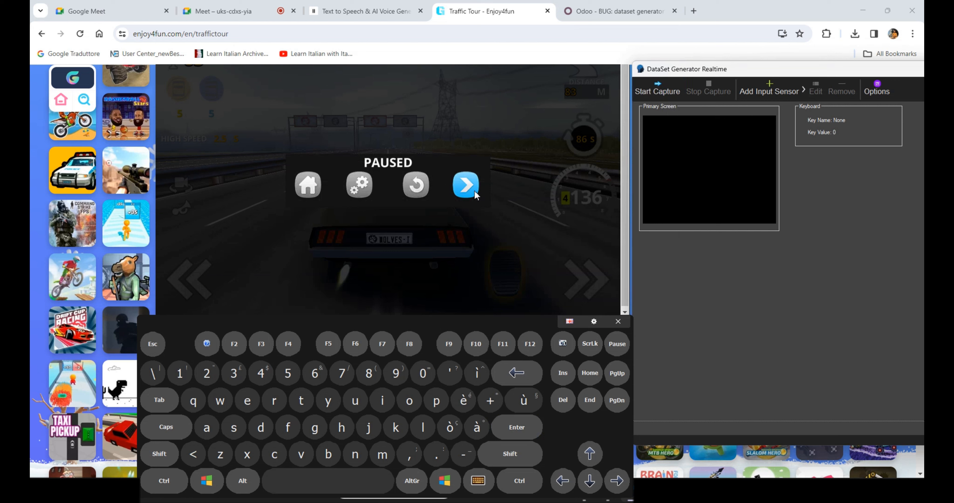
Resume the paused game and start a capture that deletes the previously captured data, returning focus to the game
left_click(496, 190)
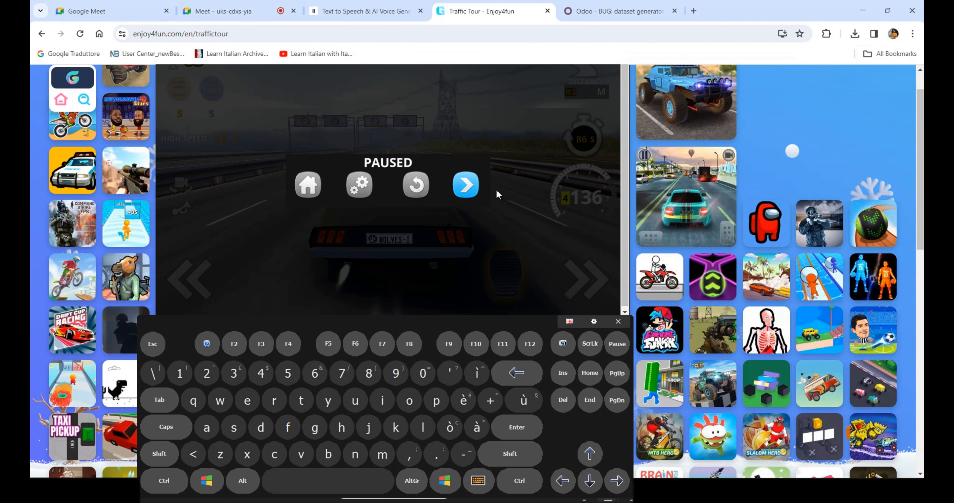
key("alt+Tab")
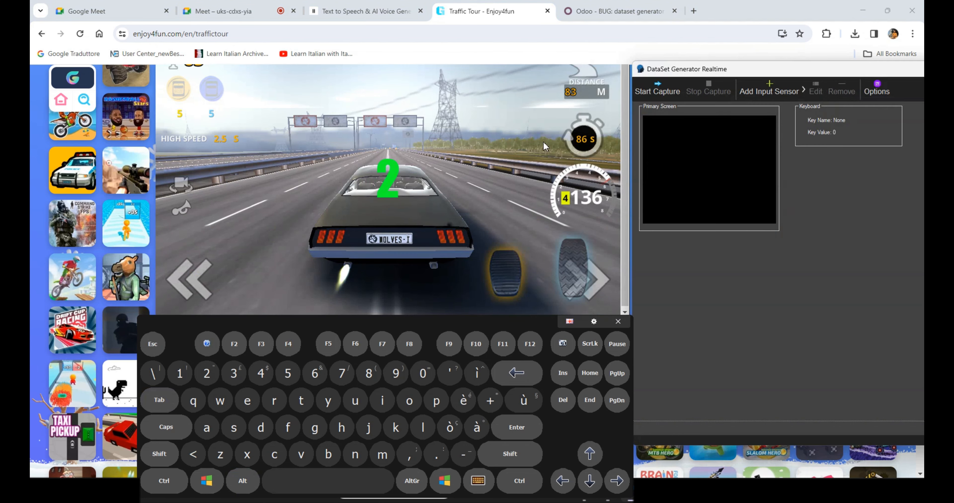
left_click(648, 97)
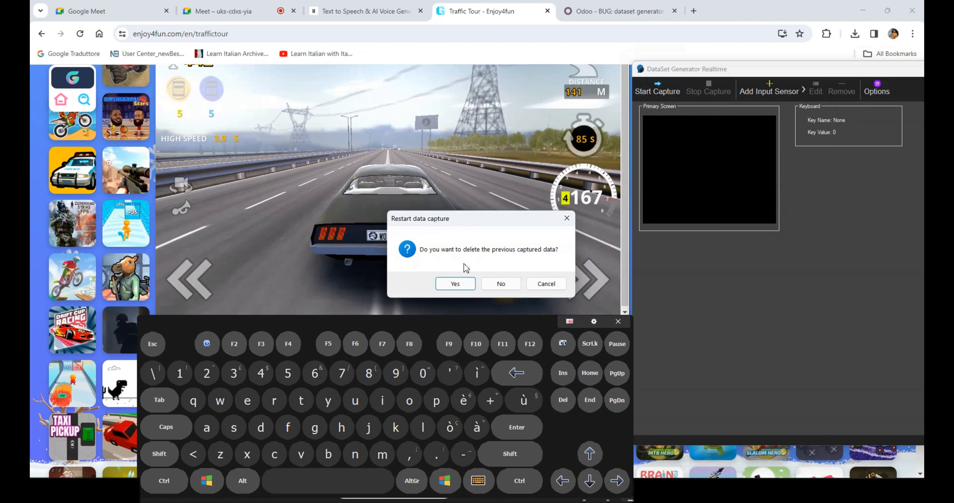
left_click(455, 284)
left_click(547, 248)
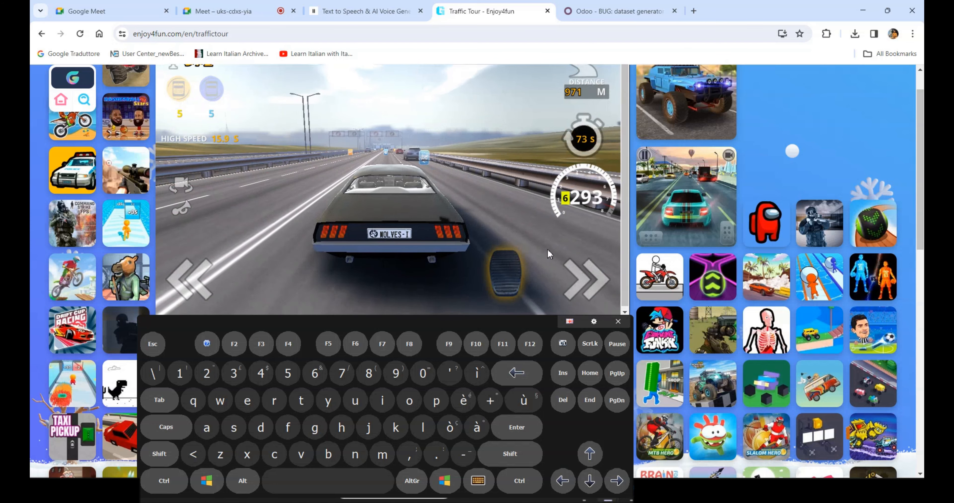
Steer the car left and right through the traffic to record screen and keyboard data
key("Right")
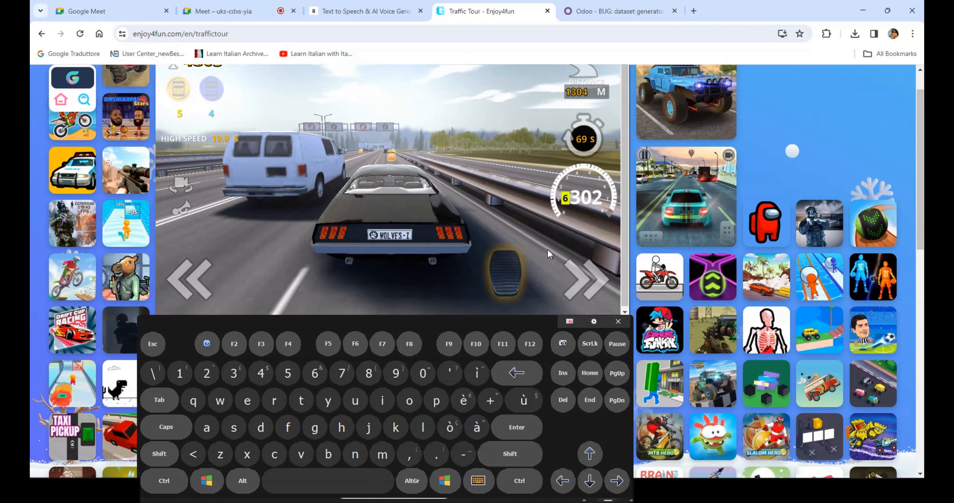
key("Left")
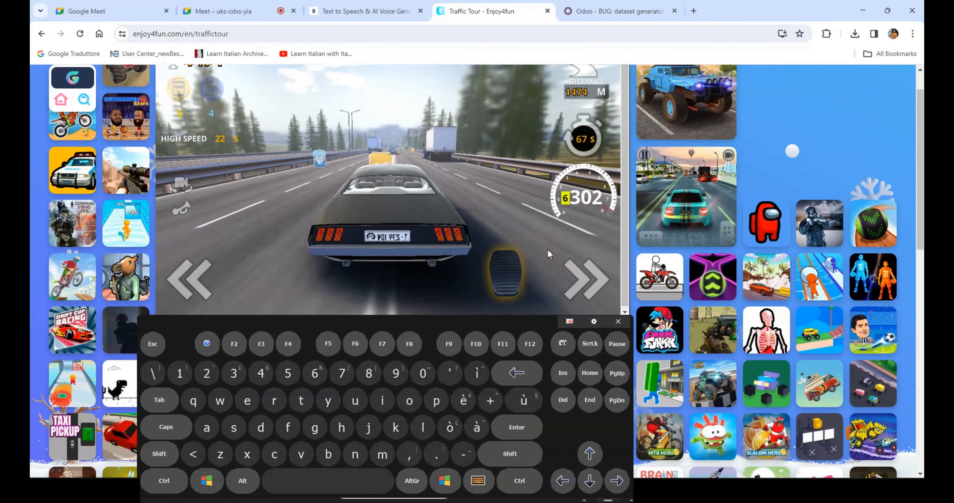
key("Right")
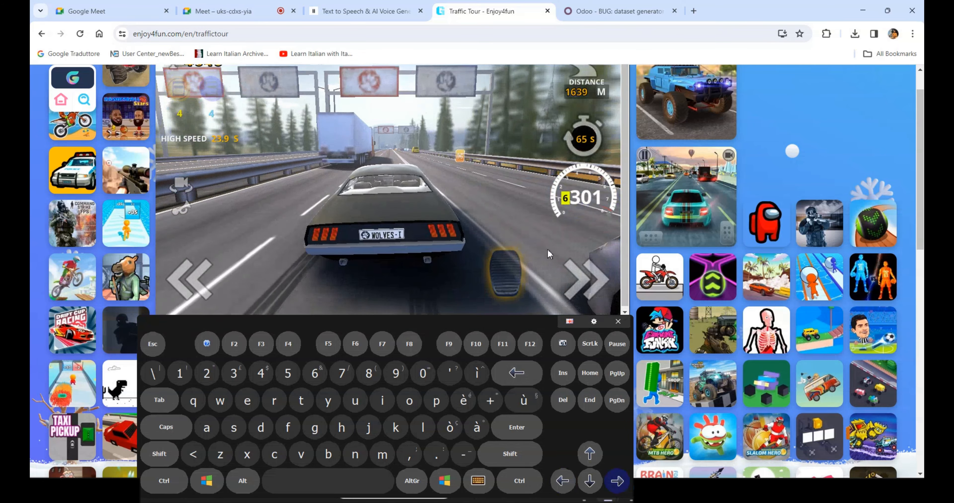
key("Left")
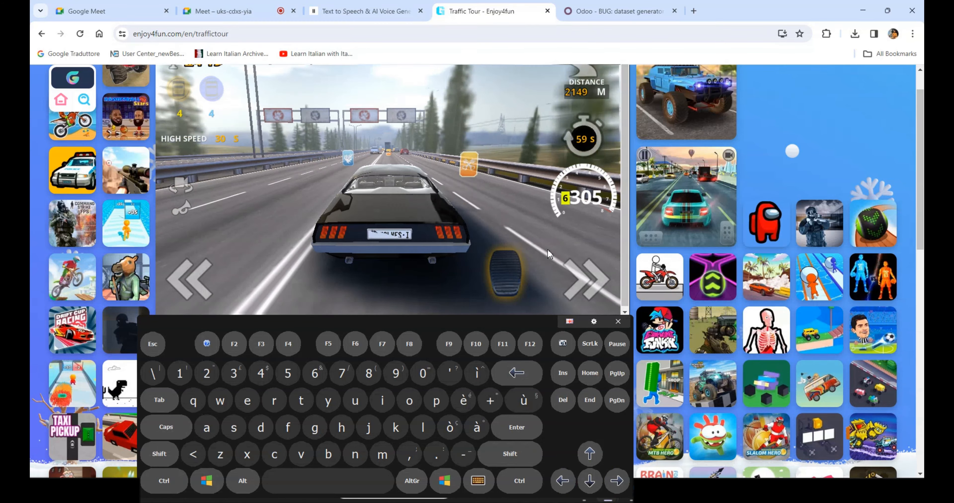
key("Left")
key("Right")
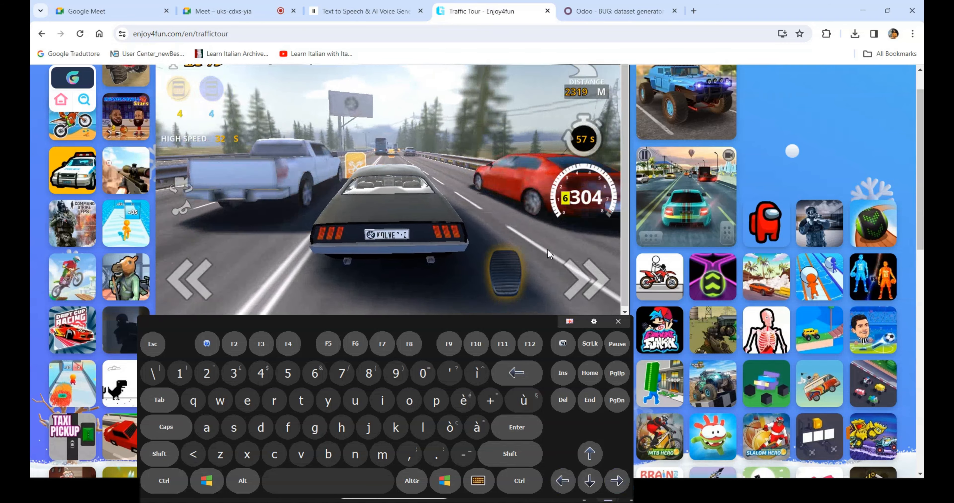
key("Right")
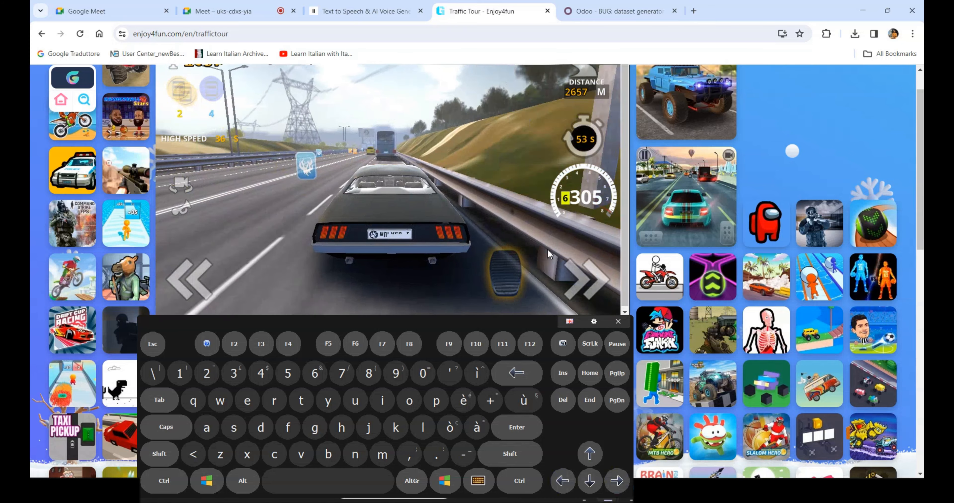
Stop the data capture and agree to convert the keyboard data to multiple columns
key("alt+Tab")
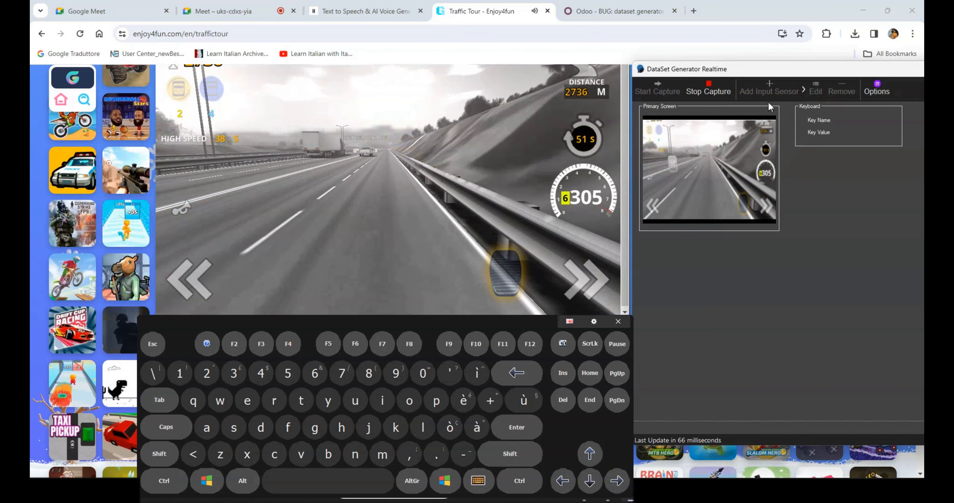
left_click(718, 94)
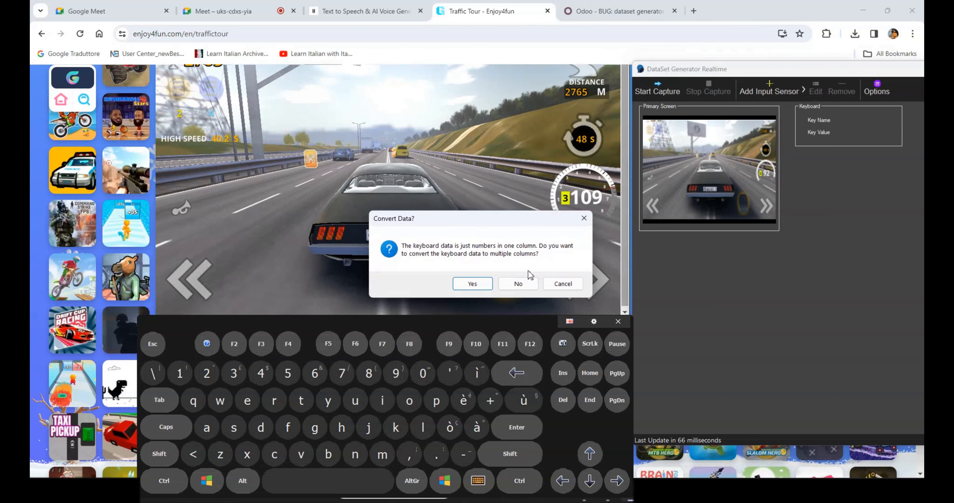
left_click(473, 284)
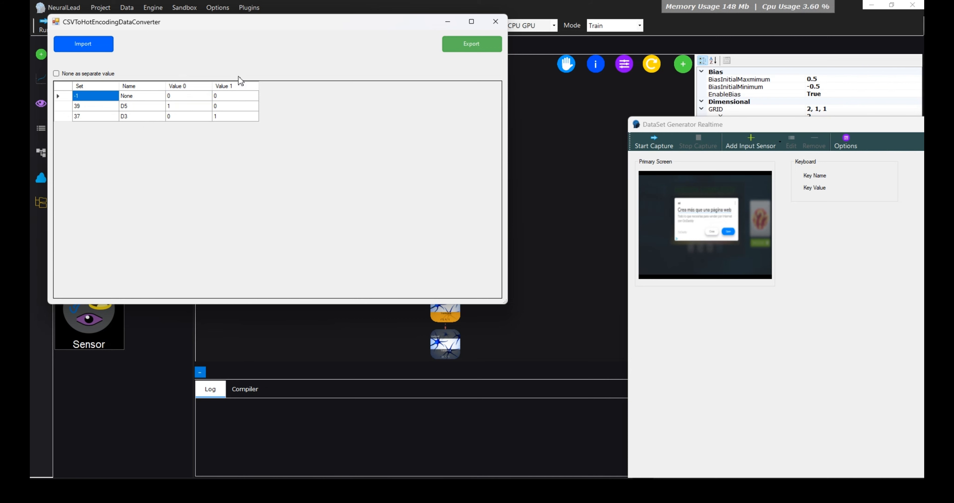
Review the key encodings, export the converted data as newDataSet in .csv format to the Screen0 folder, and close the converter
left_click(187, 116)
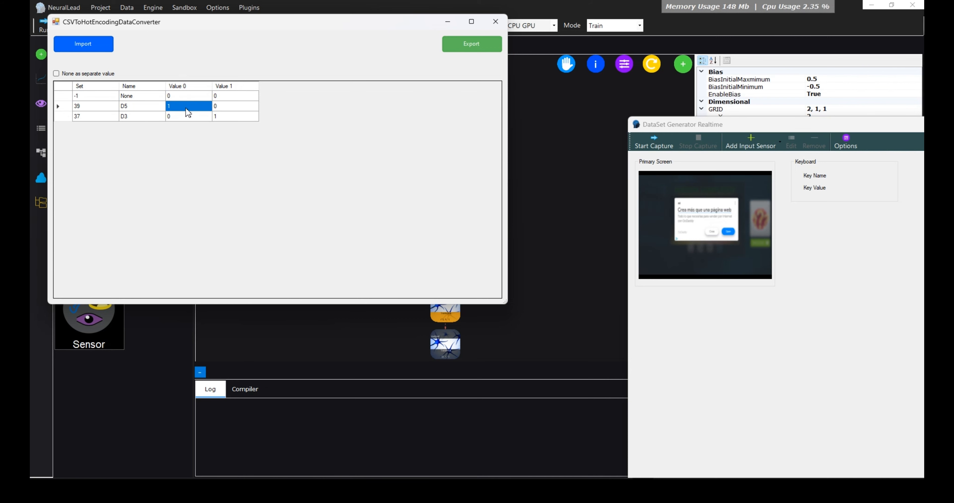
left_click(202, 99)
left_click(225, 98)
left_click(225, 97)
left_click(460, 50)
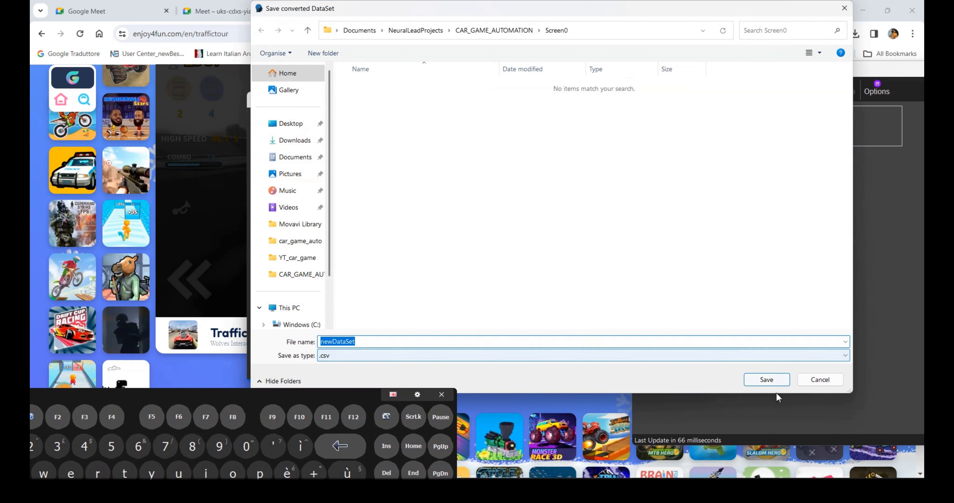
left_click(767, 380)
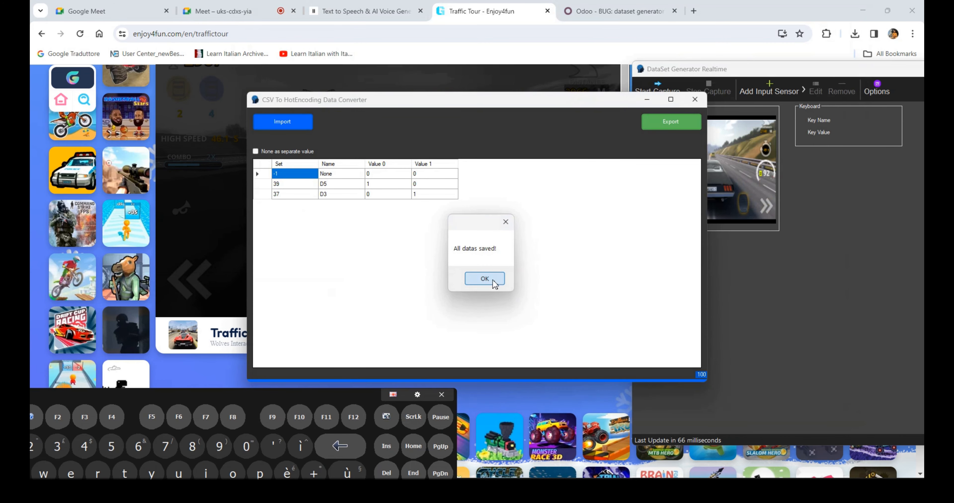
left_click(492, 280)
left_click(695, 104)
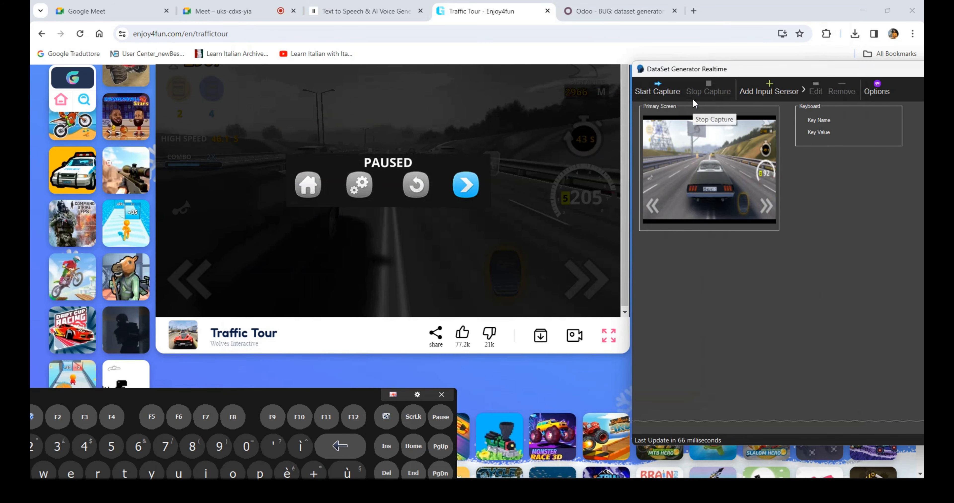
Move the on-screen keyboard back below the game, resume driving, and restart the capture while keeping the previously captured data
left_click_drag(310, 402, 487, 324)
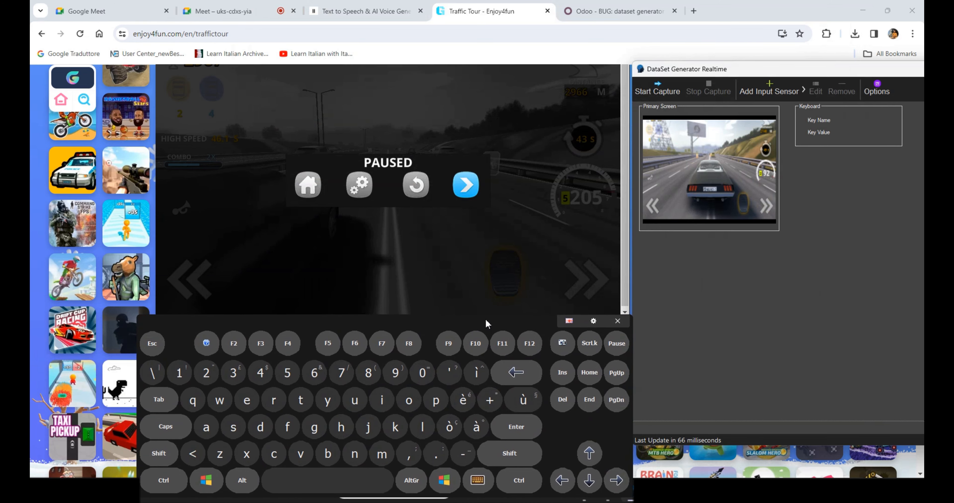
left_click(465, 184)
key("alt+Tab")
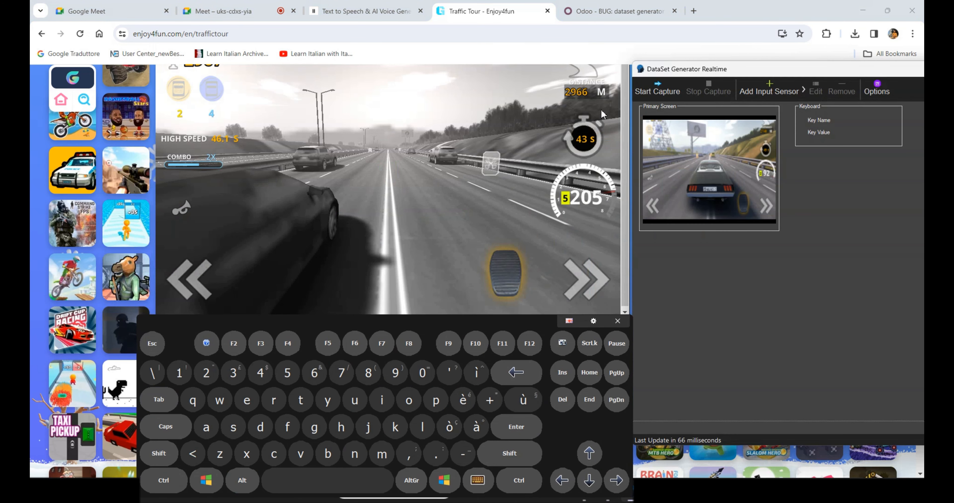
left_click(656, 89)
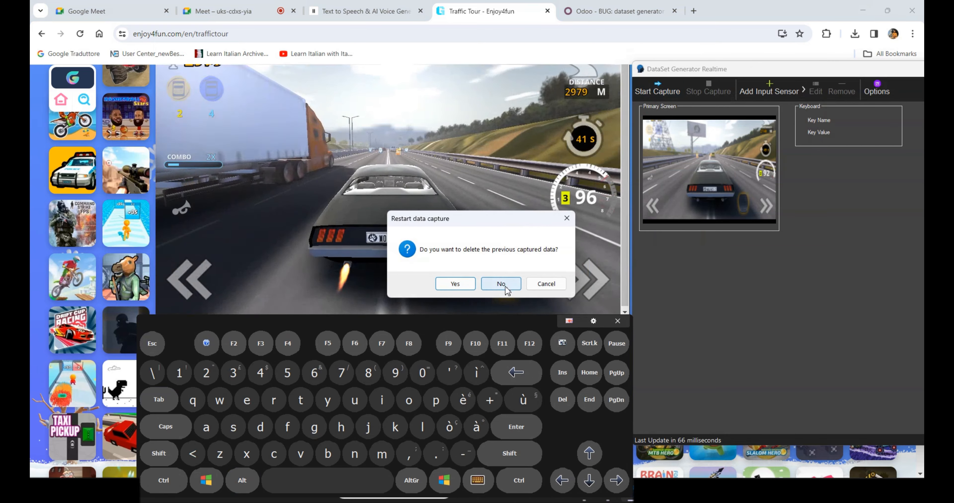
left_click(505, 285)
left_click(503, 239)
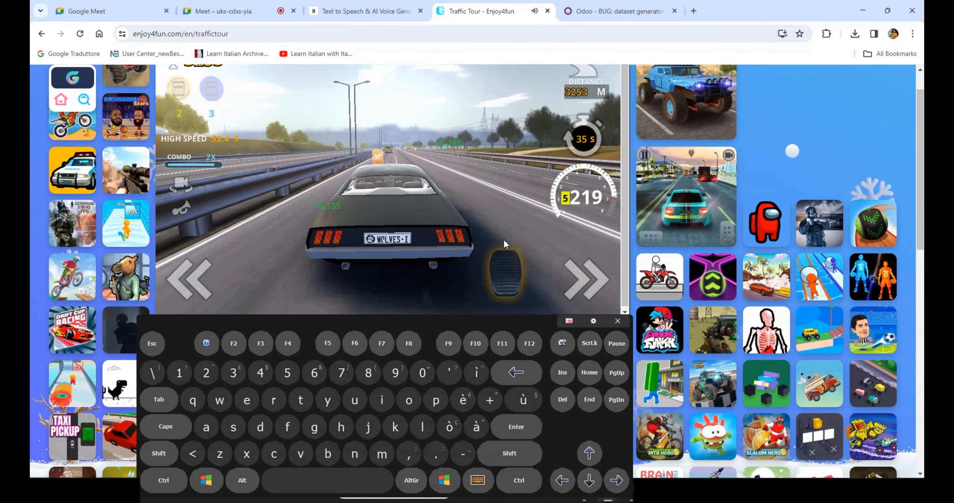
Keep steering the car left and right around the traffic to record more screen and keyboard data
key("Right")
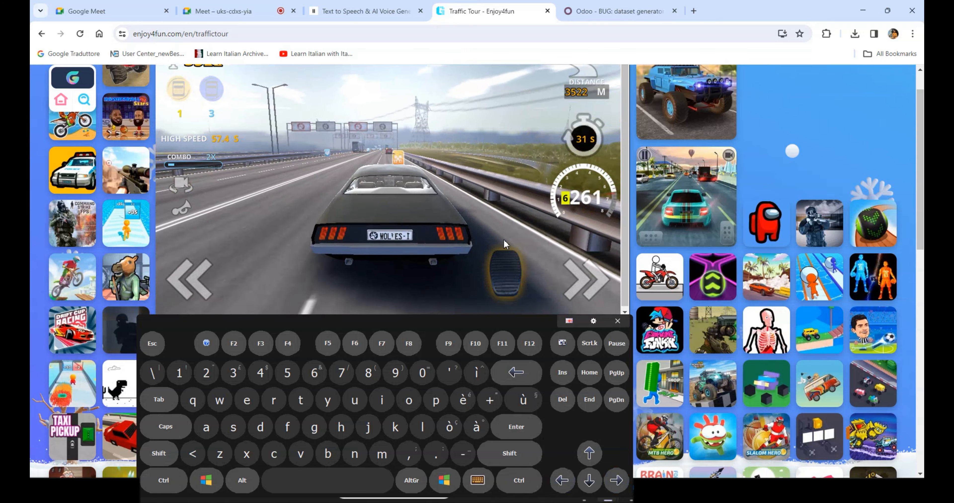
key("Left")
key("Right")
key("Right")
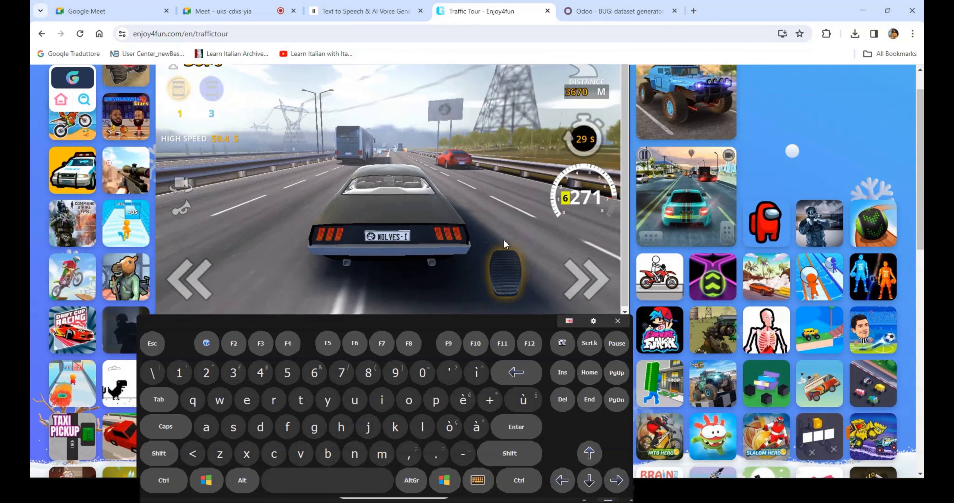
key("Right")
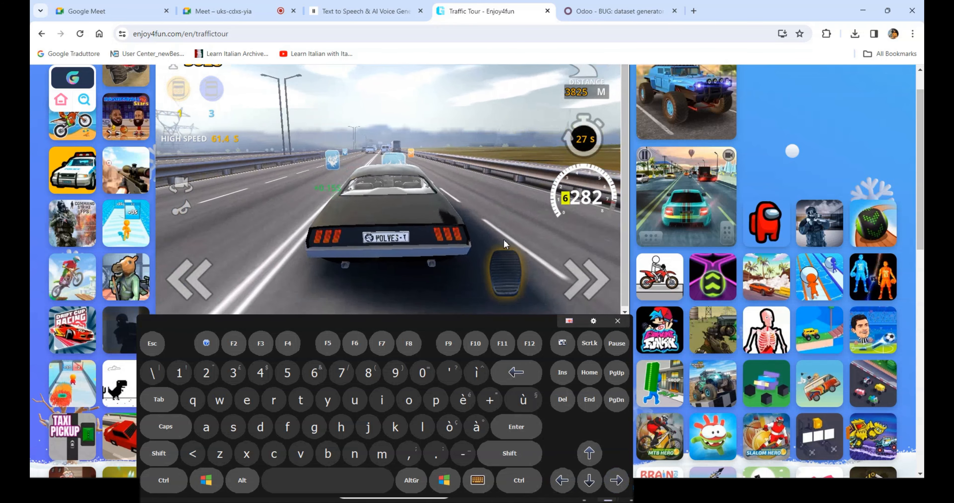
key("Right")
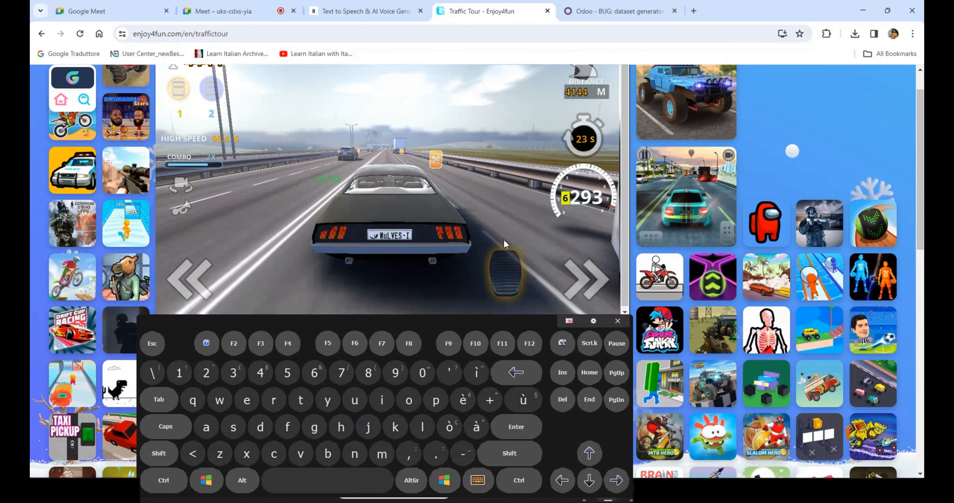
key("Left")
key("Left")
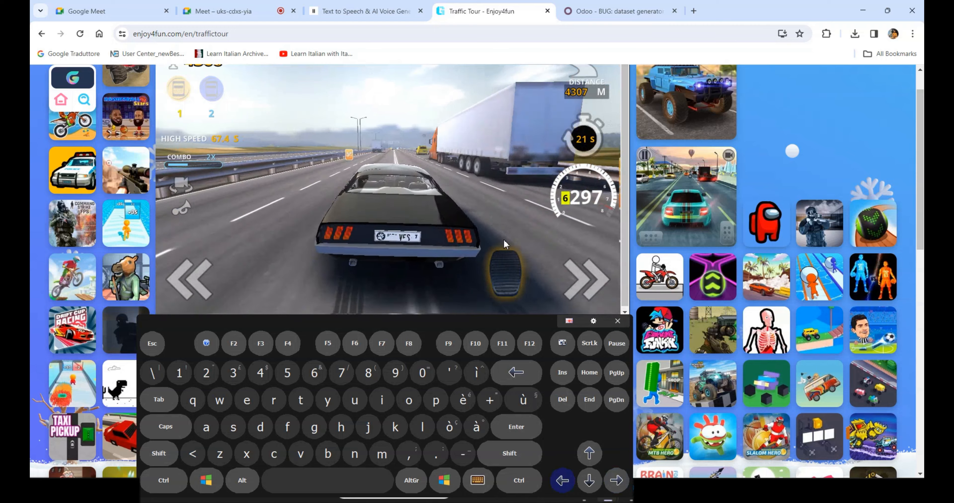
key("Right")
key("Right")
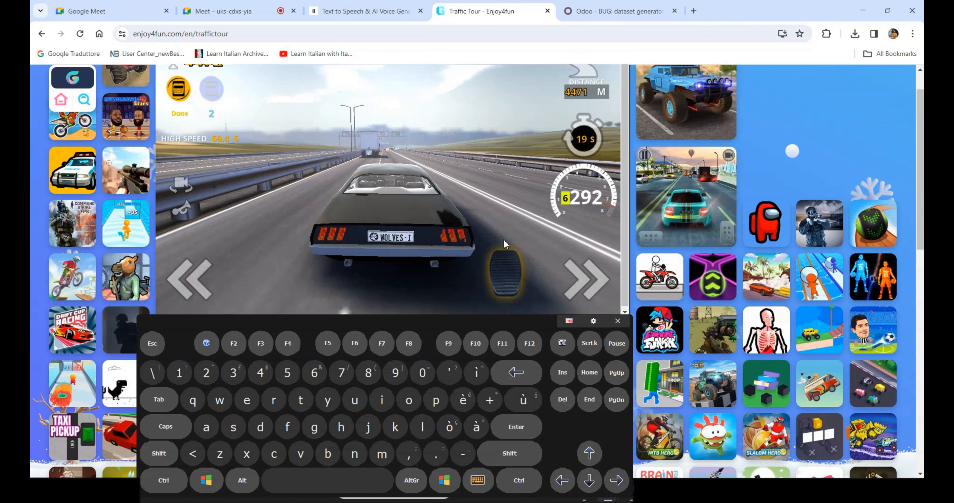
key("Left")
key("Left")
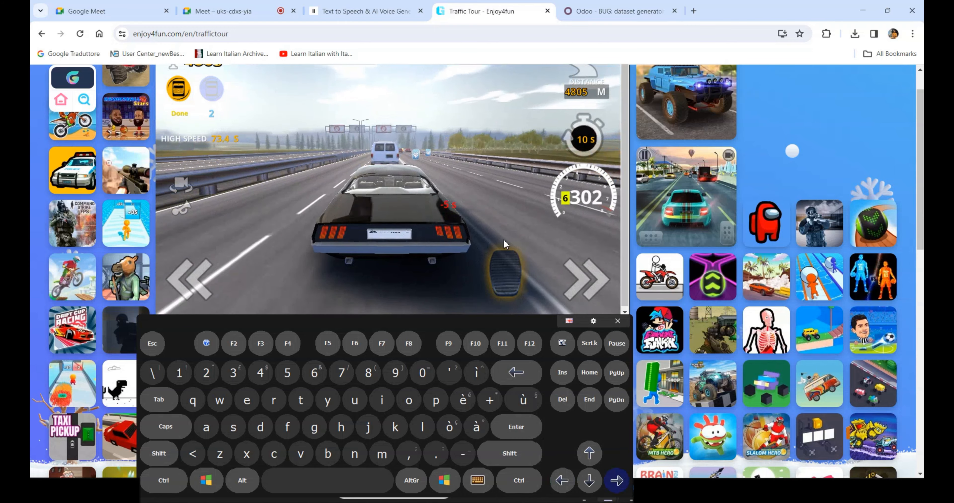
key("Right")
Switch to DataSet Generator Realtime, stop the capture, and agree to convert the keyboard data to multiple columns
key("alt+Tab")
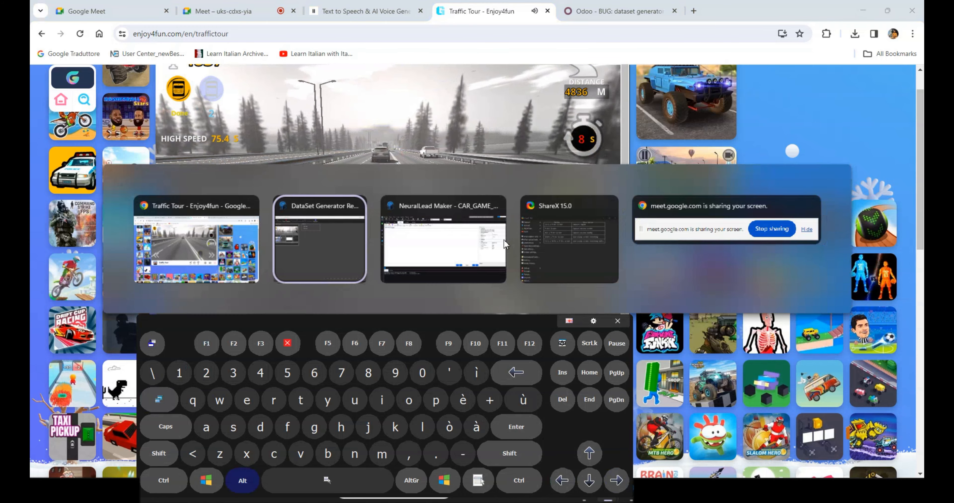
left_click(716, 92)
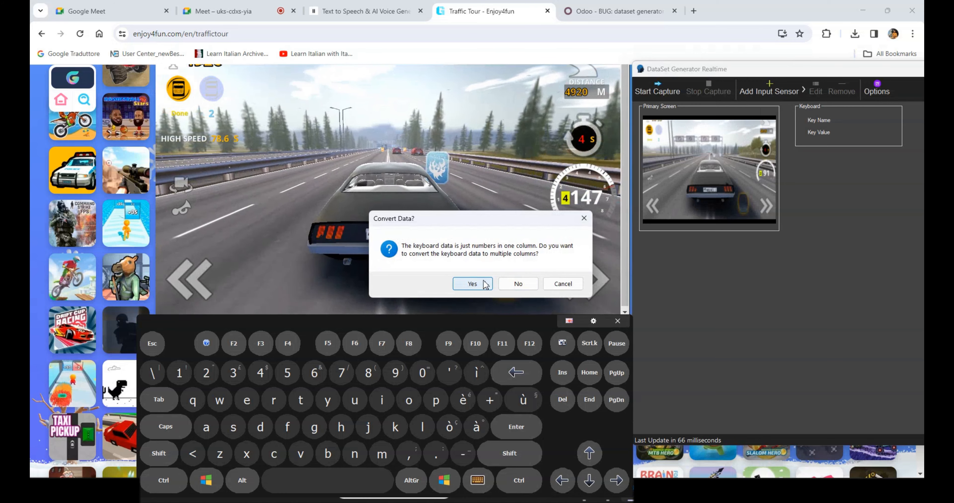
left_click(472, 284)
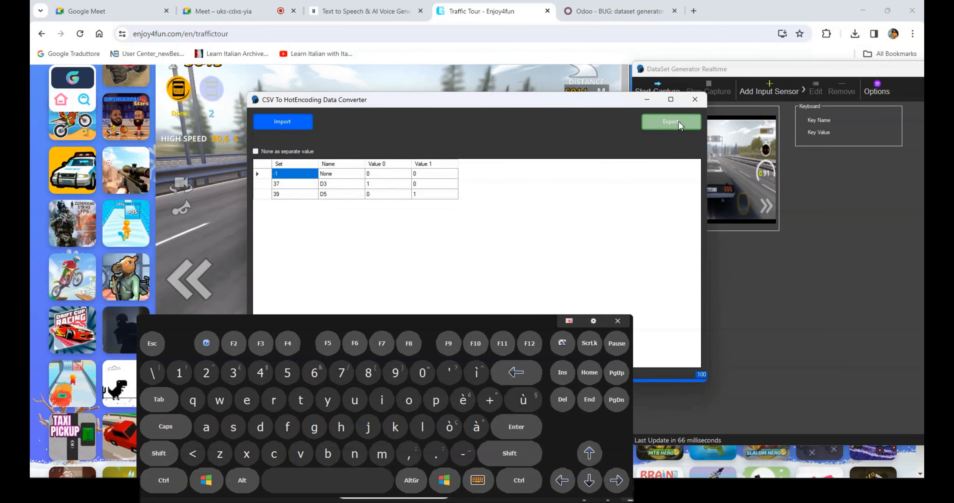
Export the converted data as newDataSet_validation in .csv format to the Screen0 folder, and close the converter and the dataset generator
left_click(678, 124)
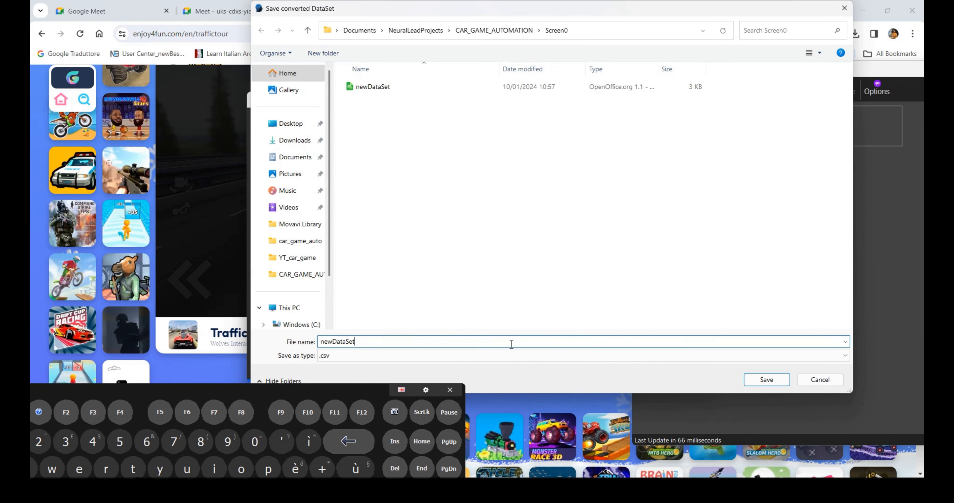
type("_validation")
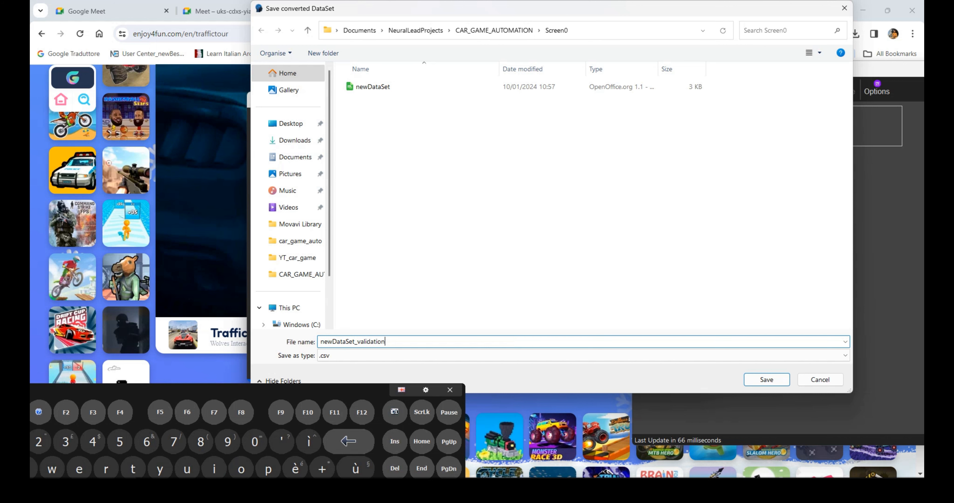
left_click(751, 381)
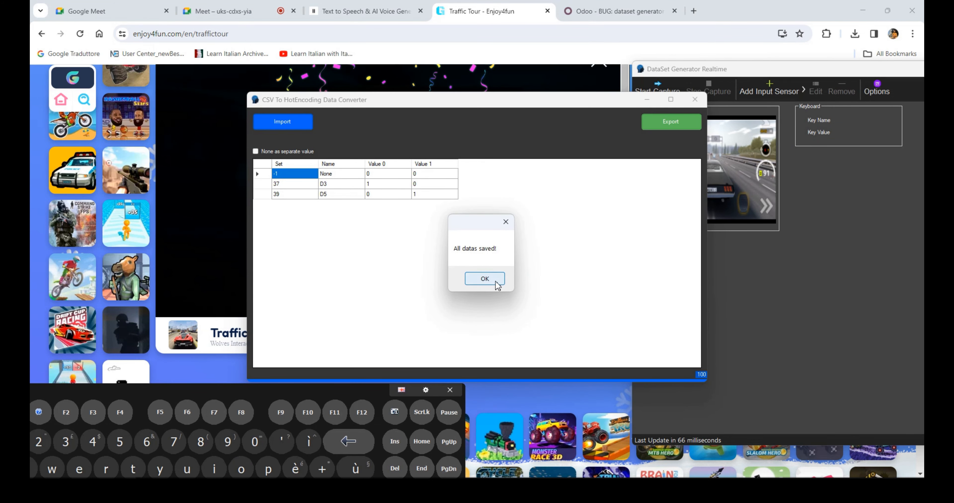
left_click(484, 279)
left_click(695, 100)
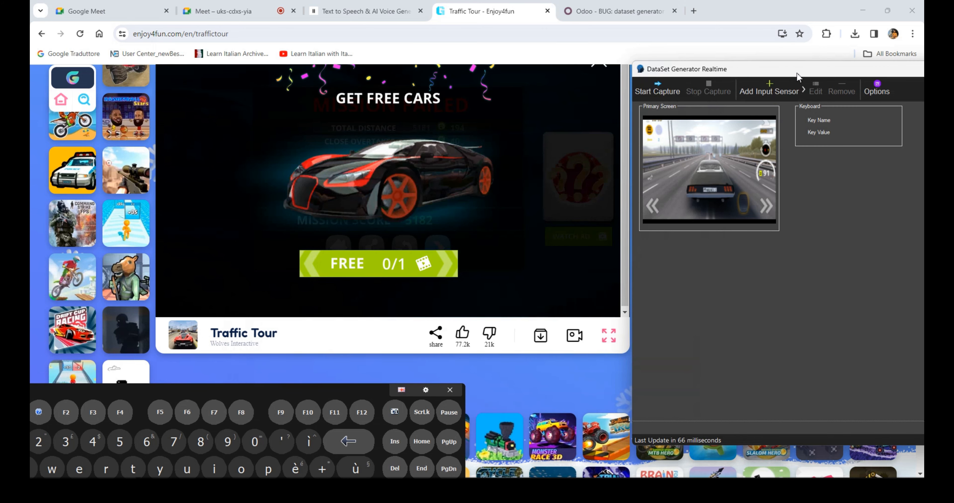
left_click_drag(796, 76, 454, 76)
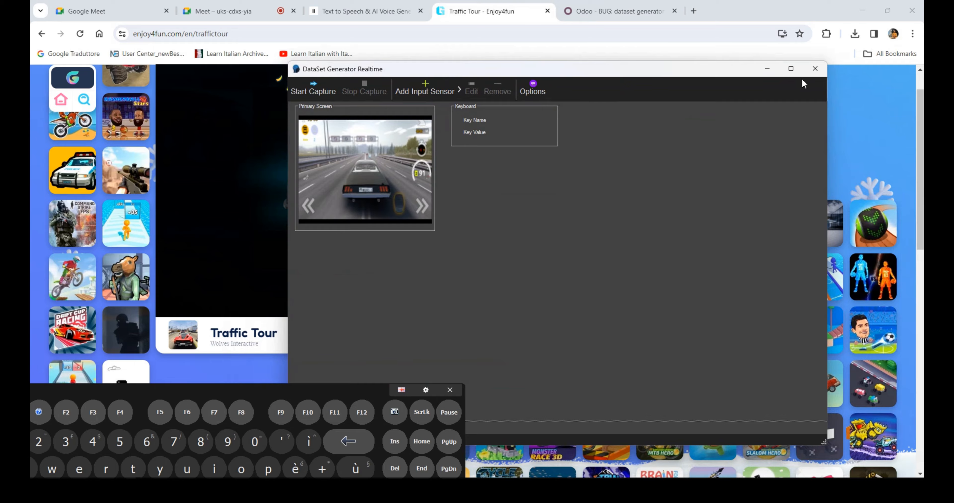
left_click(814, 70)
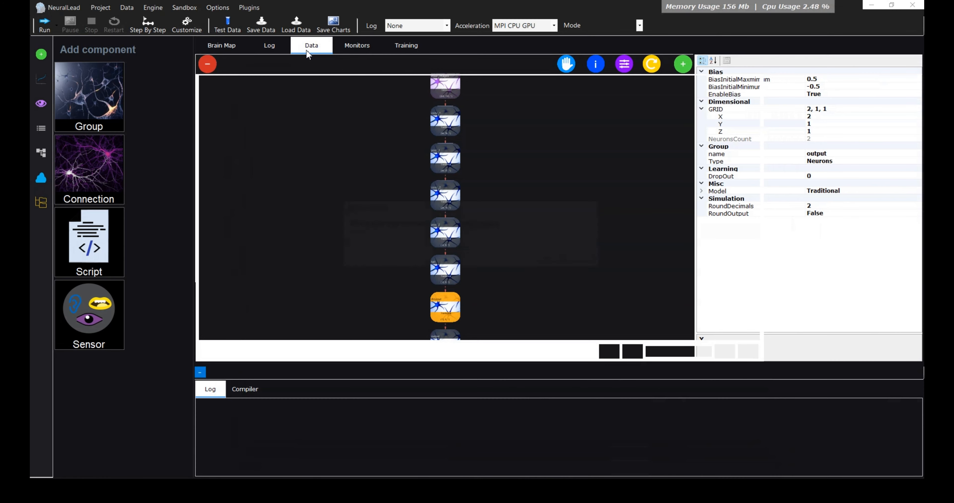
Open the project's data in NeuralLead Maker, setting the data type to Images for input_images and Numbers for output
left_click(306, 50)
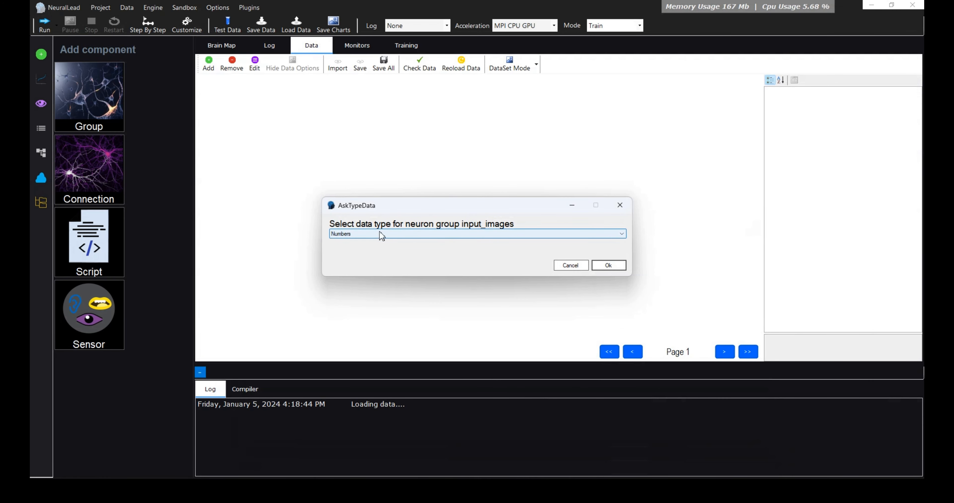
left_click(446, 234)
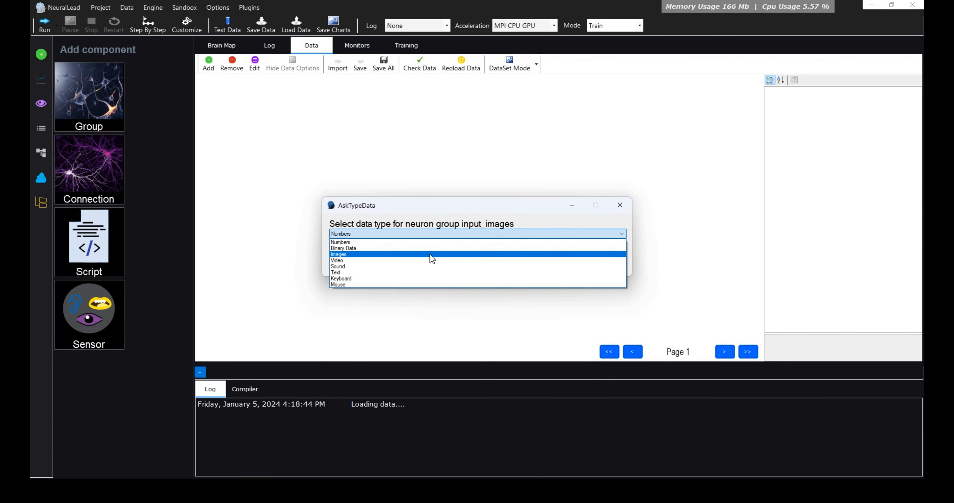
left_click(432, 257)
left_click(608, 265)
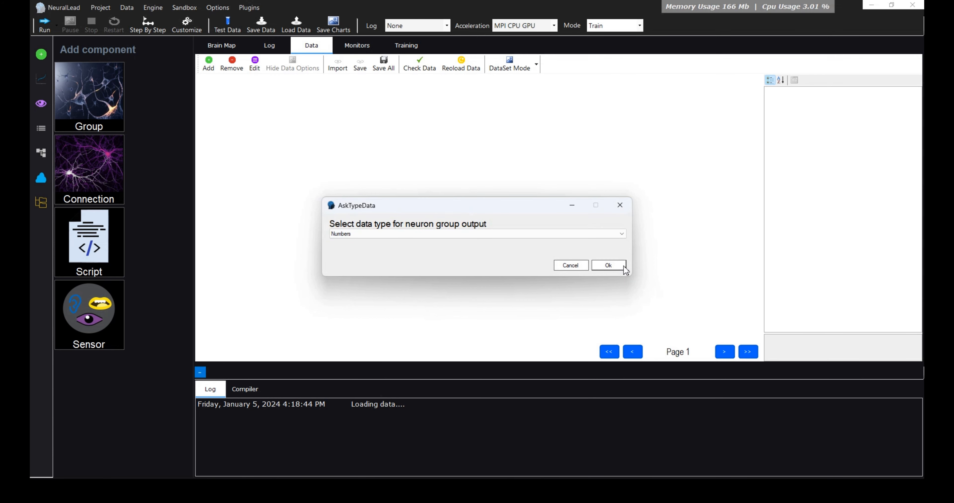
left_click(463, 234)
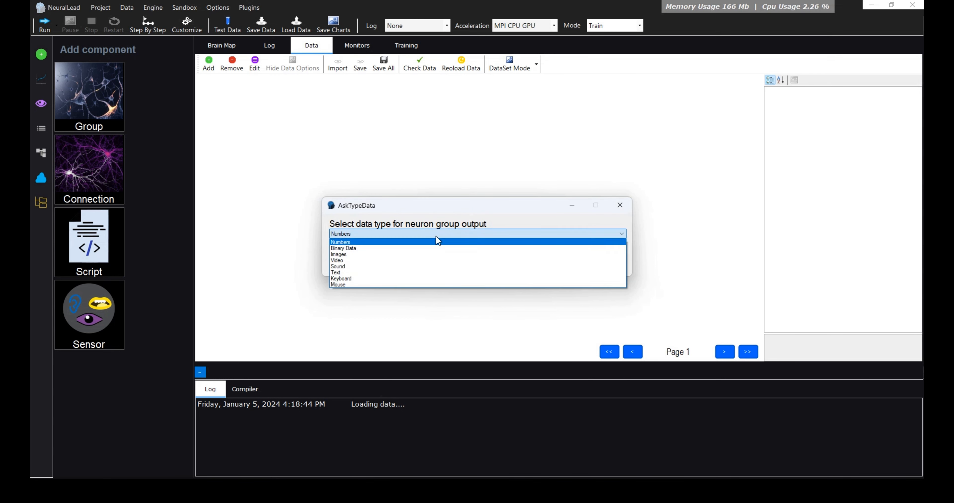
left_click(376, 243)
left_click(611, 266)
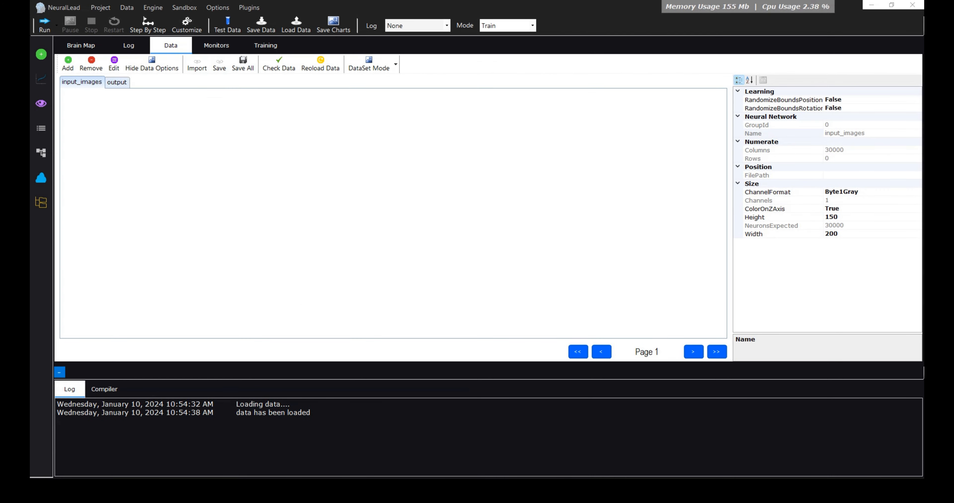
left_click(197, 68)
left_click(524, 283)
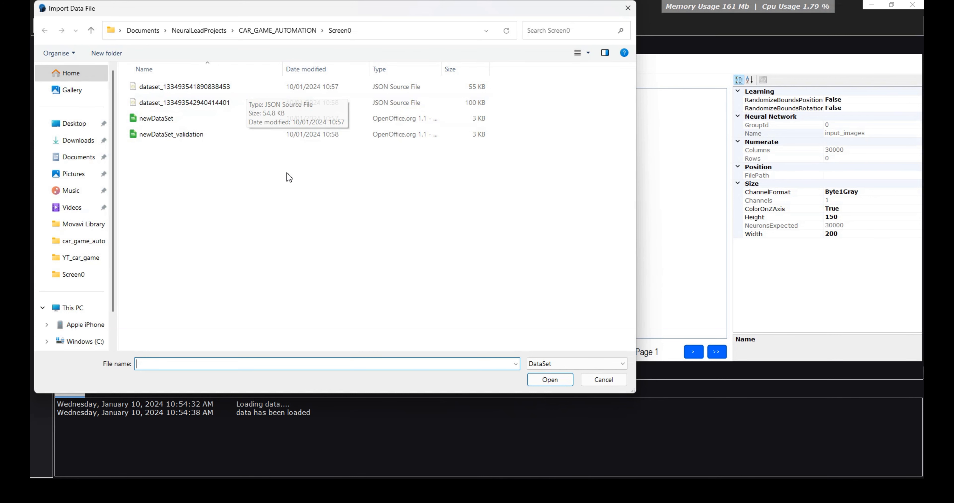
double_click(225, 89)
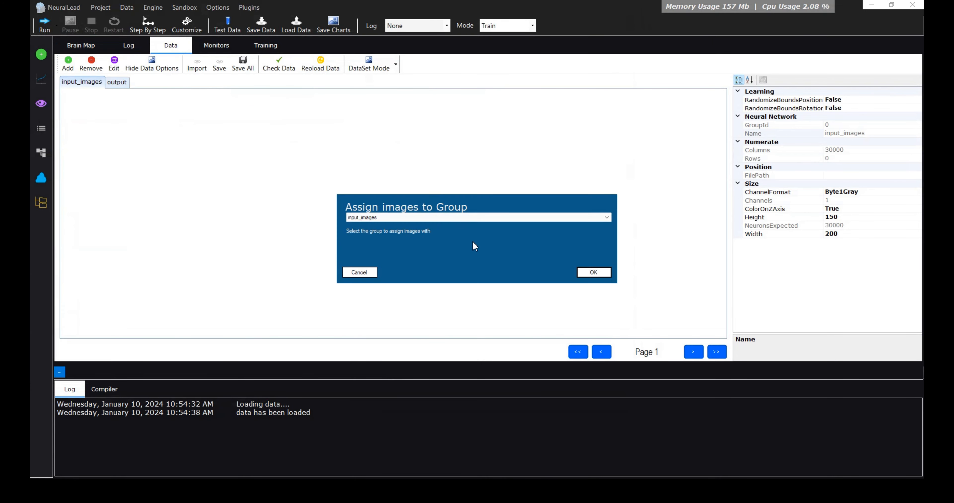
left_click(591, 272)
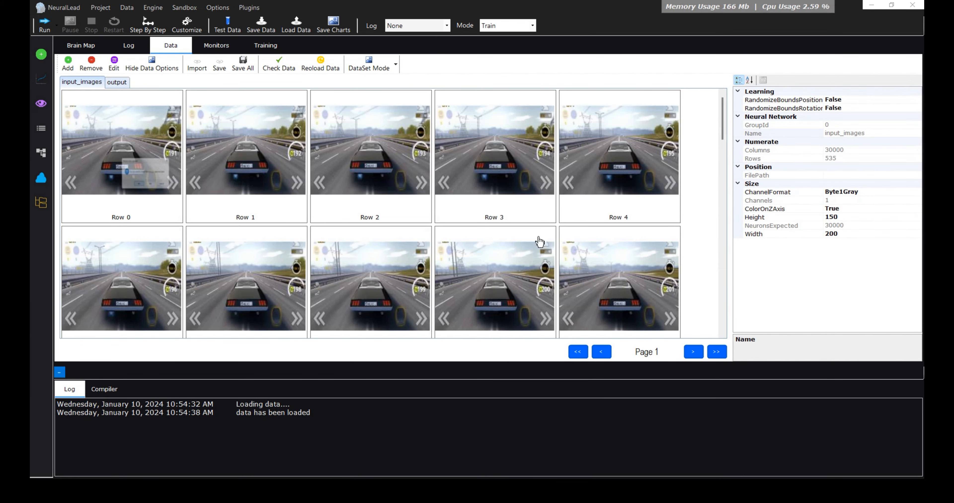
left_click(396, 65)
Import newDataSet into the Training dataset as a single input/output file with line switching 0, assigning it to the output group
left_click(116, 83)
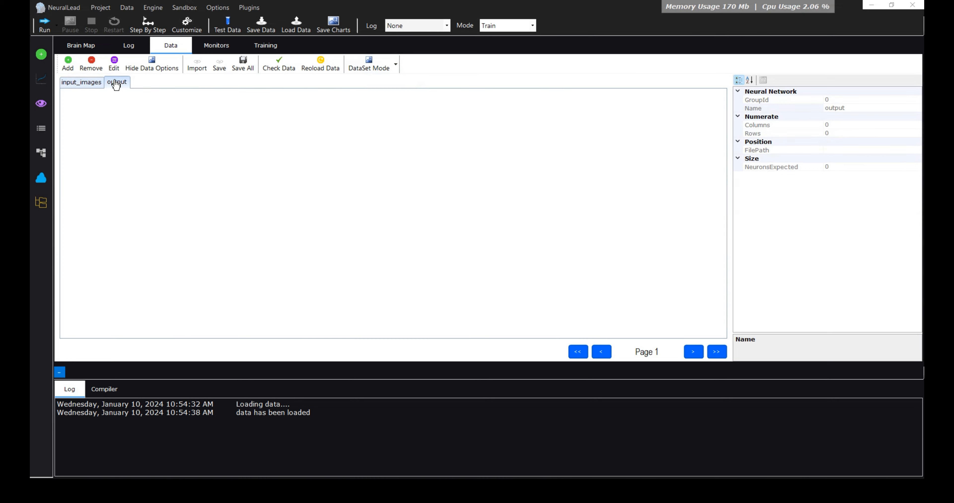
left_click(197, 66)
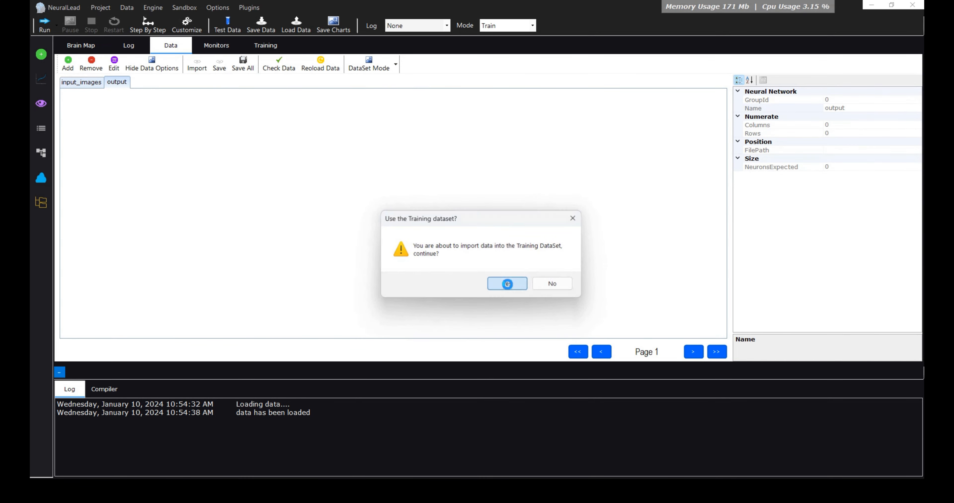
left_click(507, 285)
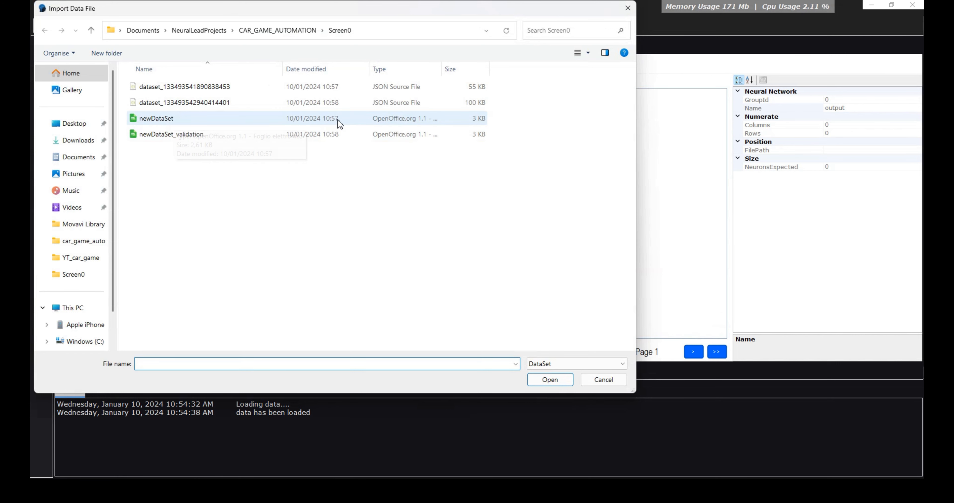
double_click(213, 118)
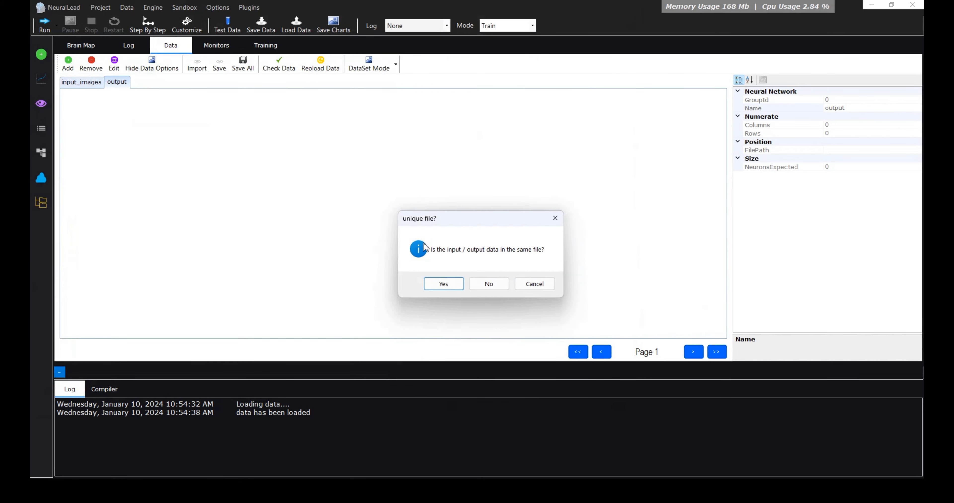
left_click(444, 286)
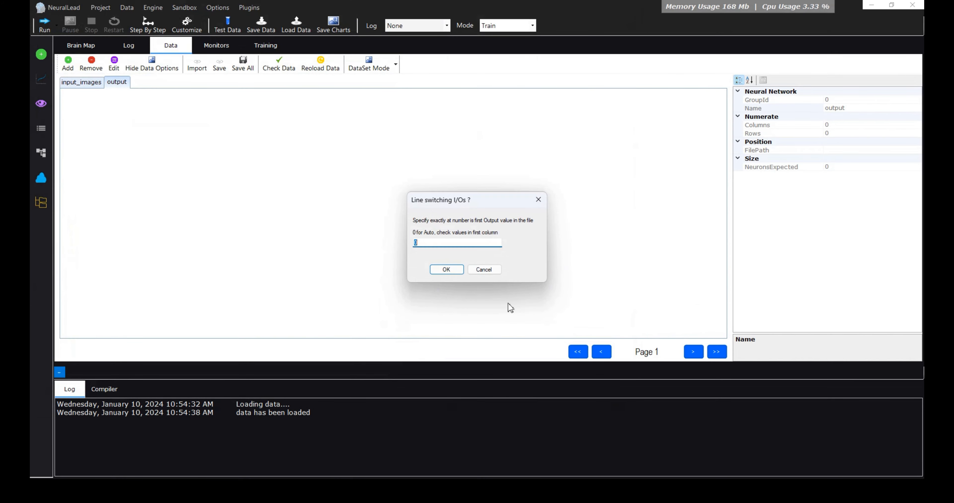
left_click(452, 273)
left_click(634, 384)
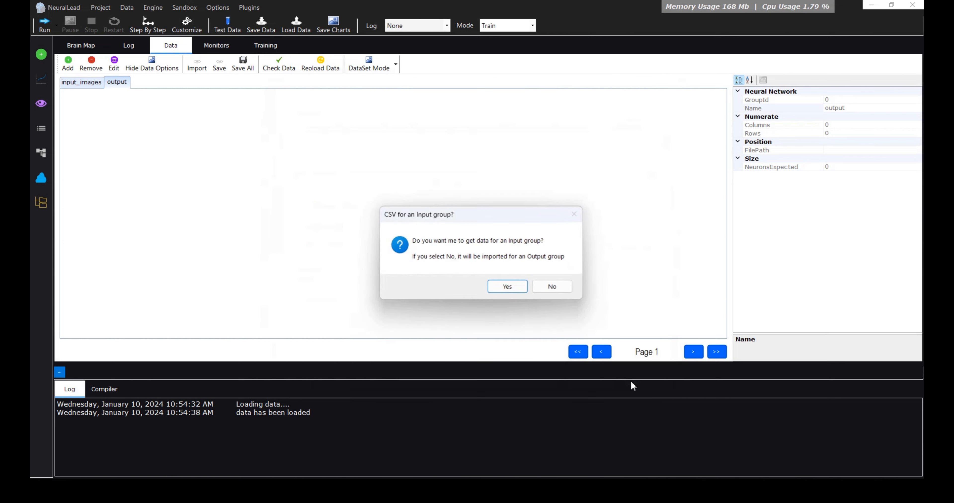
left_click(564, 289)
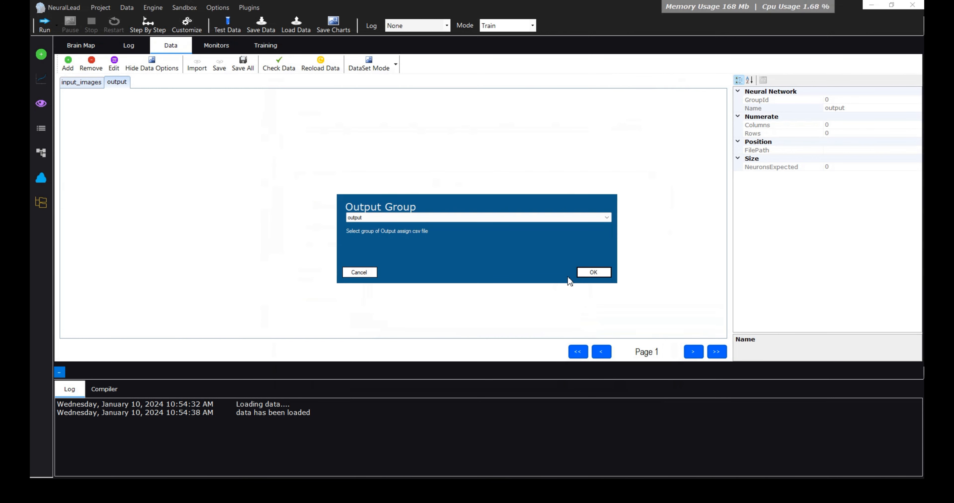
left_click(588, 272)
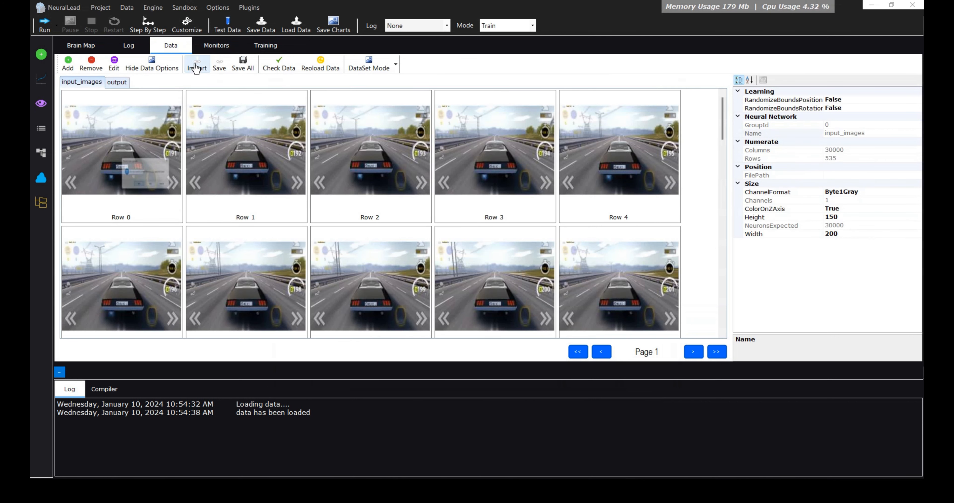
Review the imported input_images pictures and output values, and switch the dataset mode away from the Training dataset
left_click(130, 86)
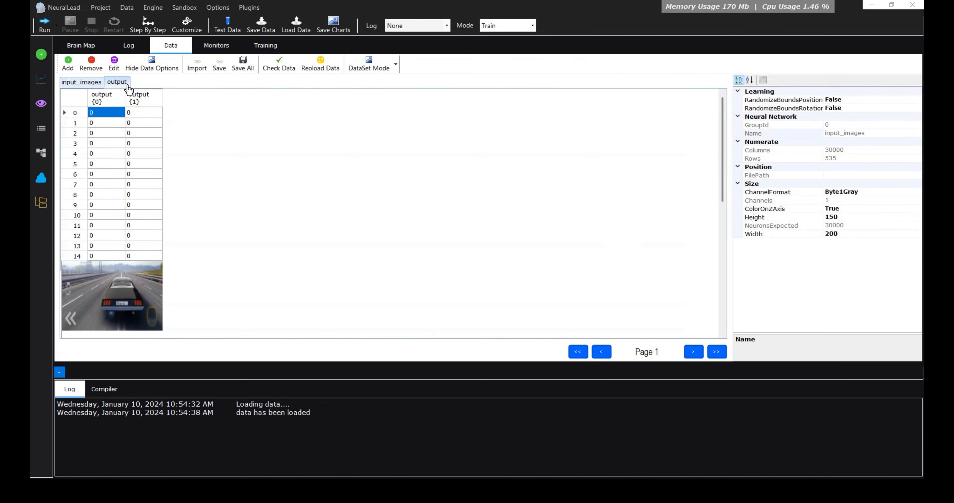
left_click(87, 82)
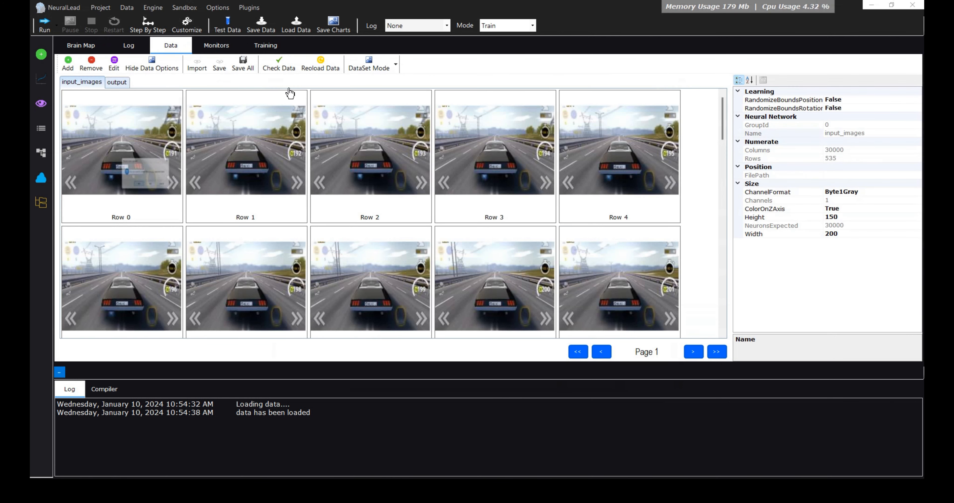
left_click(126, 86)
left_click(88, 81)
left_click(394, 74)
left_click(389, 105)
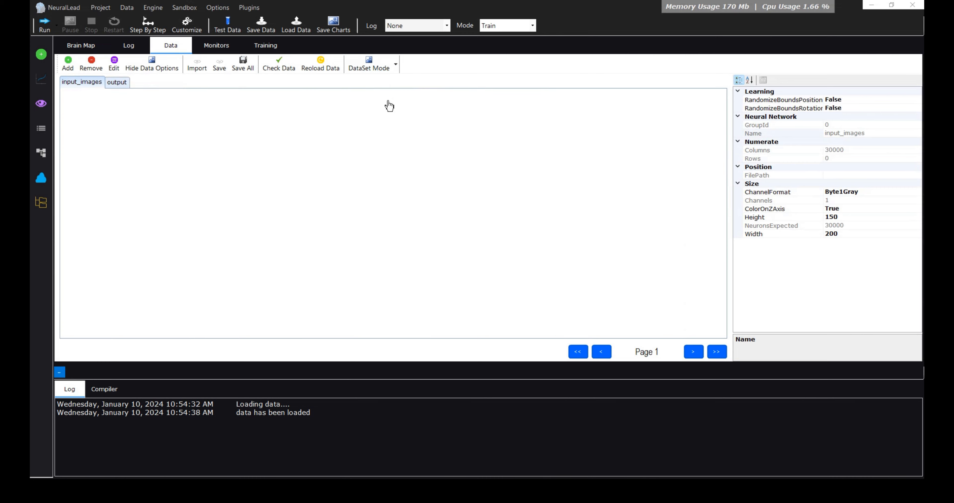
left_click(394, 70)
left_click(312, 81)
left_click(197, 64)
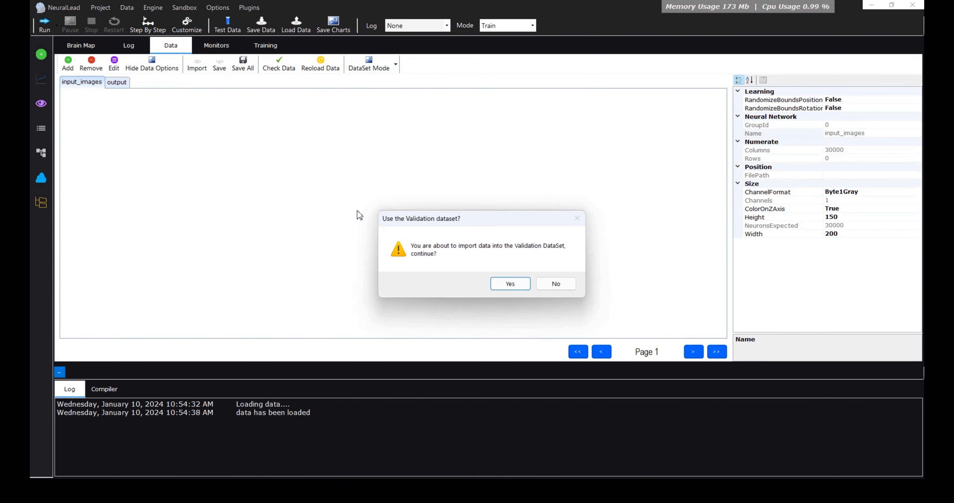
left_click(498, 285)
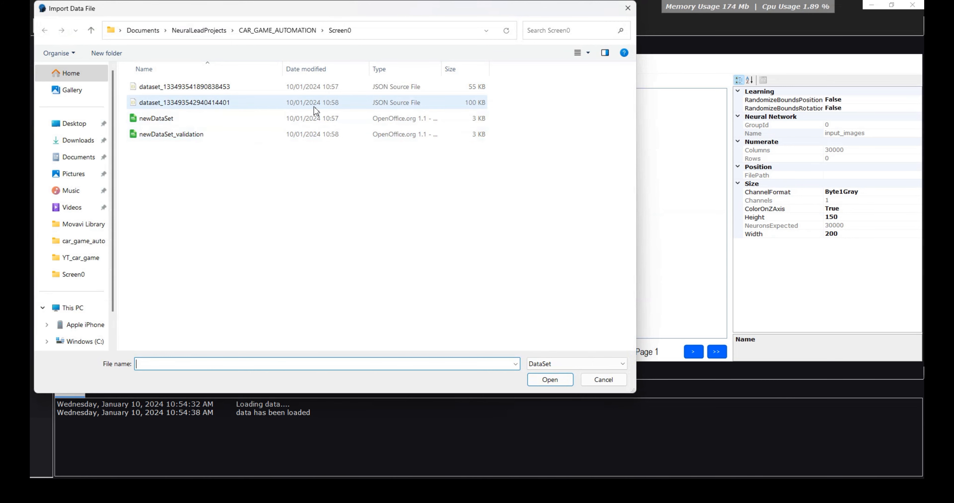
double_click(267, 107)
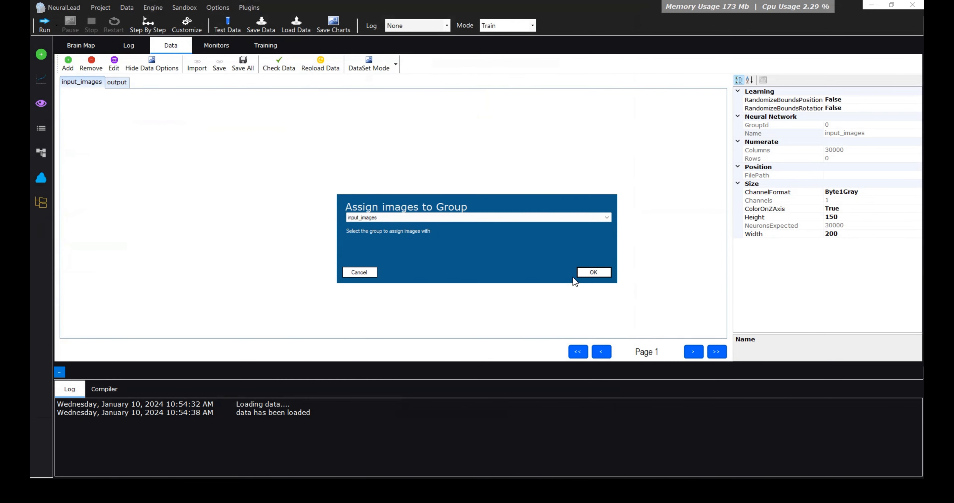
left_click(585, 275)
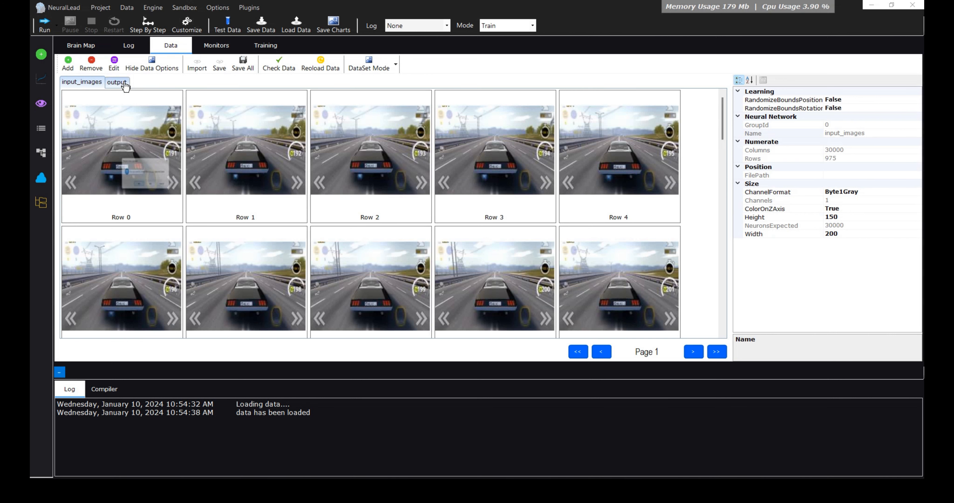
Import newDataSet_validation into the Validation dataset as a single input/output file with line switching 0, assigning it to the output group
left_click(117, 82)
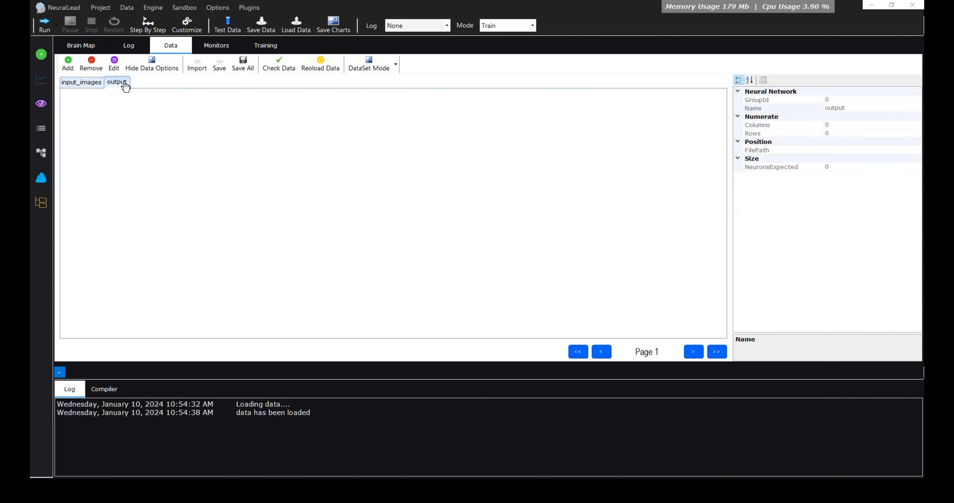
left_click(206, 73)
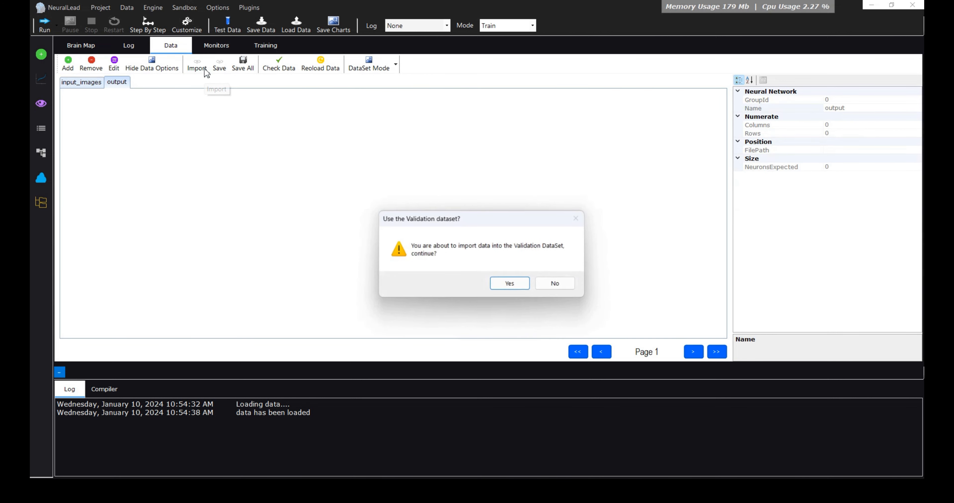
left_click(525, 288)
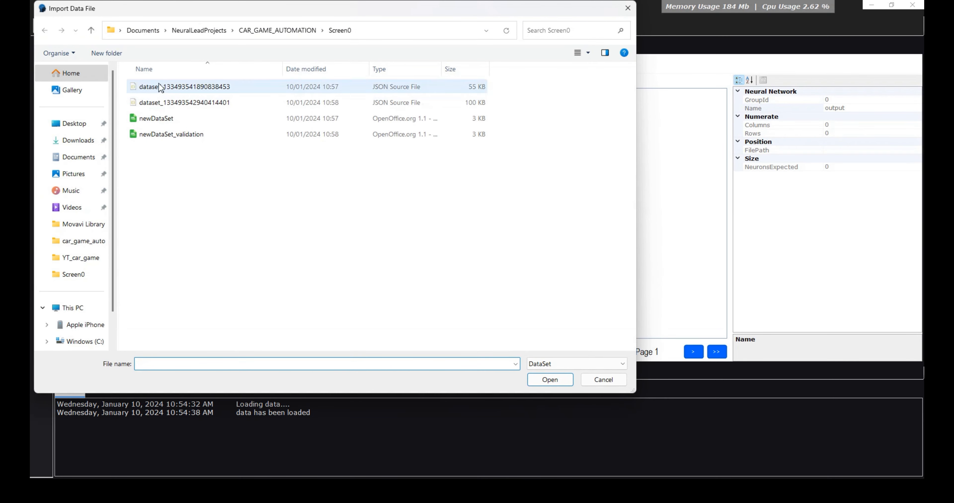
double_click(199, 135)
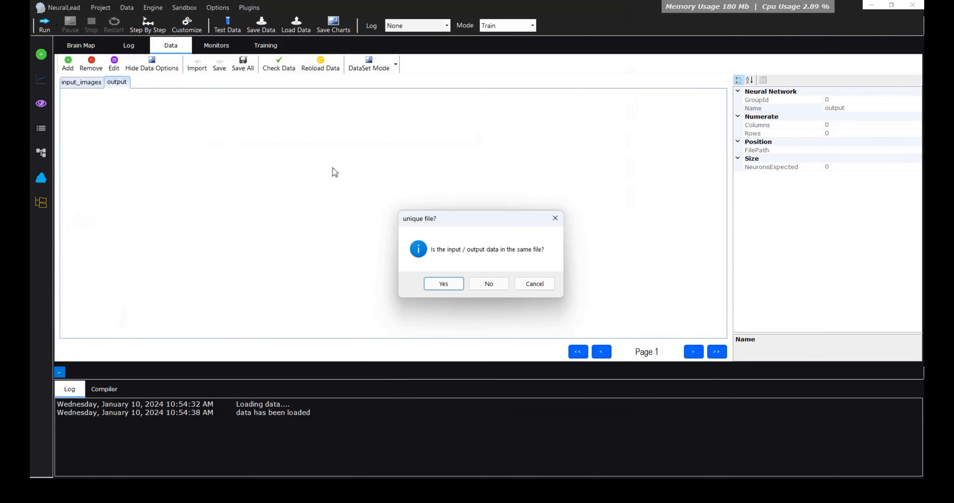
left_click(450, 284)
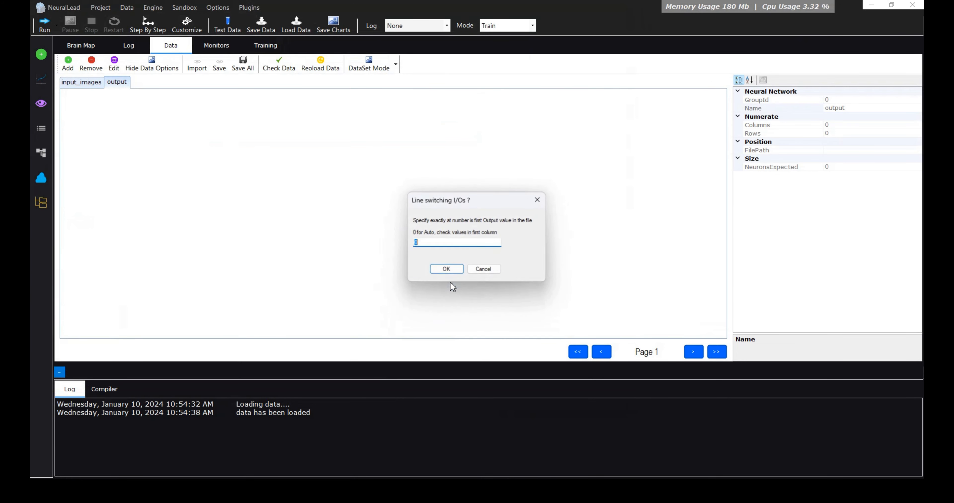
left_click(448, 270)
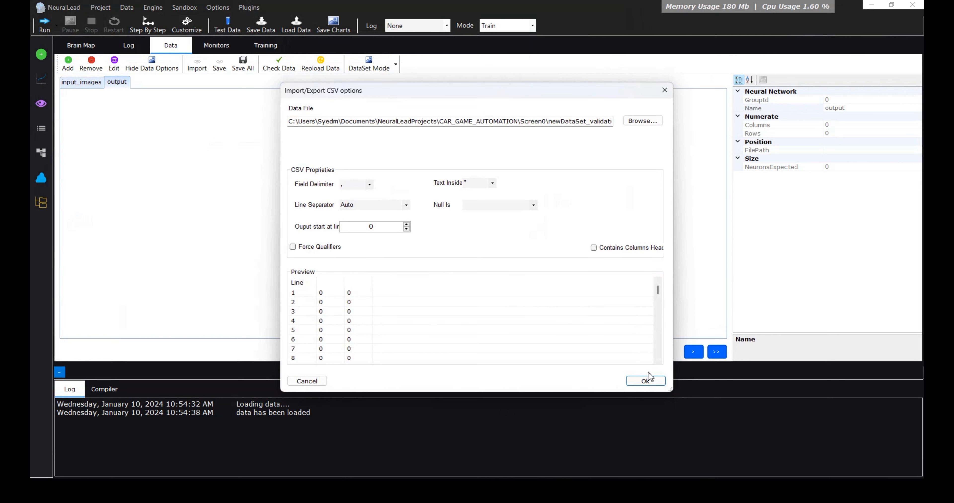
left_click(656, 381)
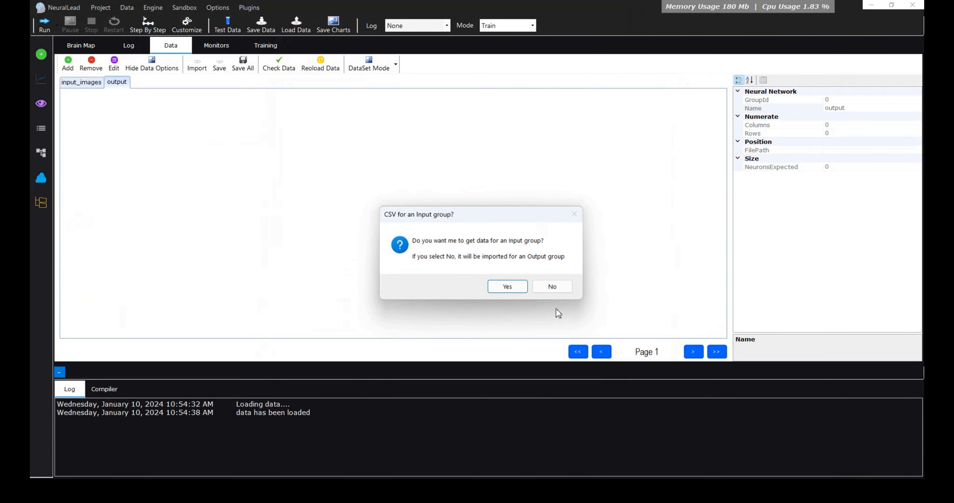
left_click(551, 287)
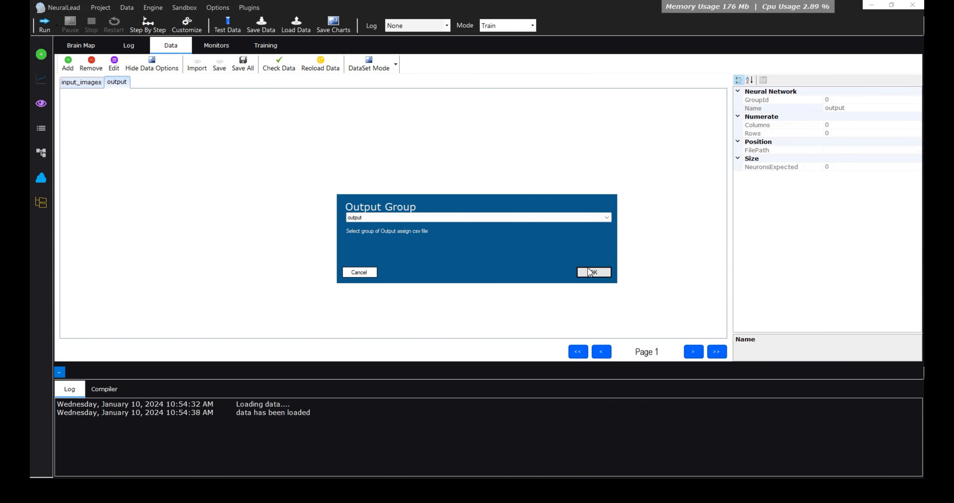
left_click(593, 272)
left_click(124, 84)
left_click(89, 84)
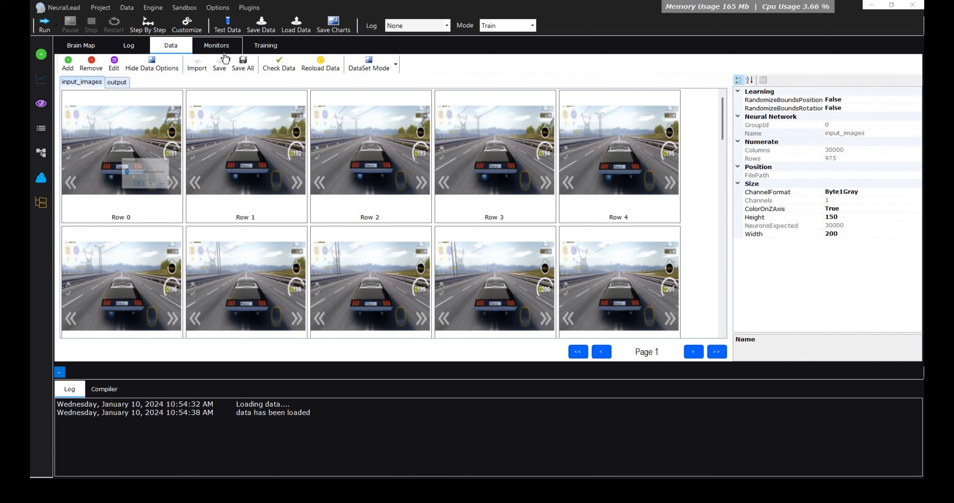
Enable the neuron monitors for every group from input_images to output
left_click(94, 46)
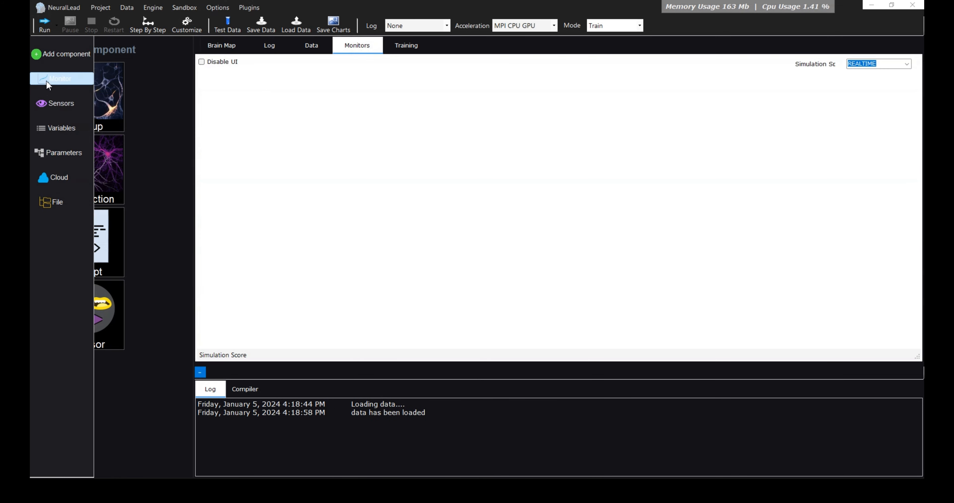
left_click(46, 80)
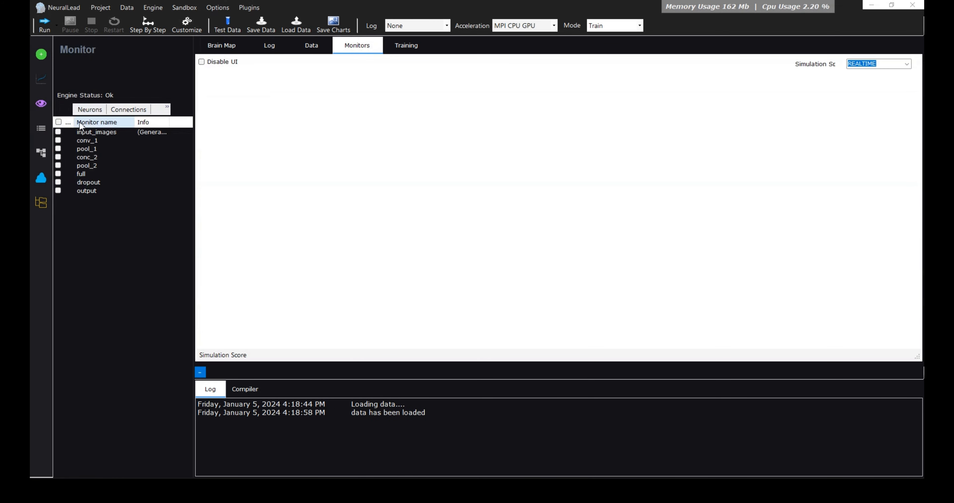
left_click(58, 122)
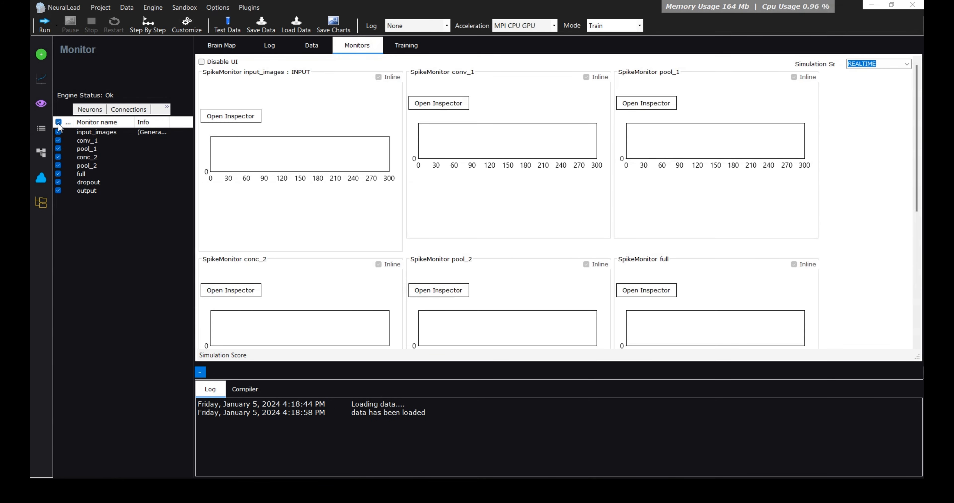
Start training on this computer with infinite trials and a 0.001-second trial duration, keeping the monitor graphics enabled
left_click(44, 34)
left_click(529, 283)
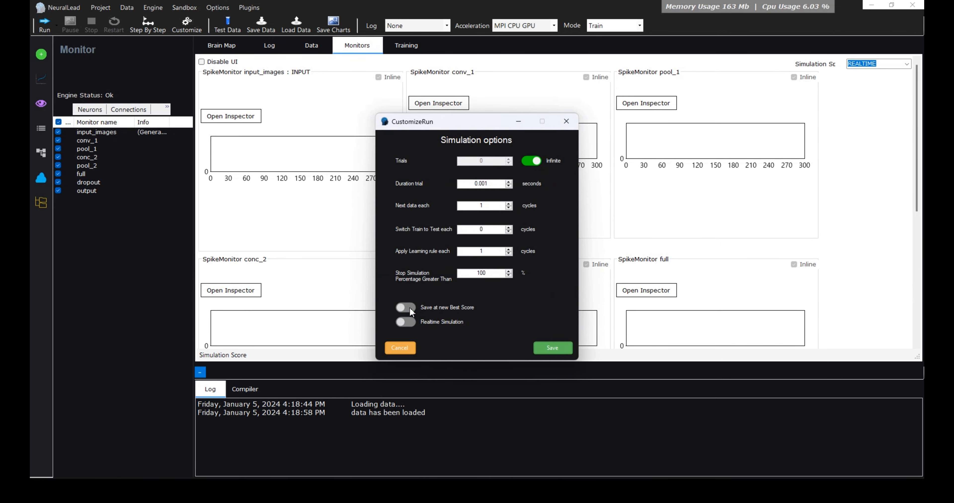
left_click(550, 348)
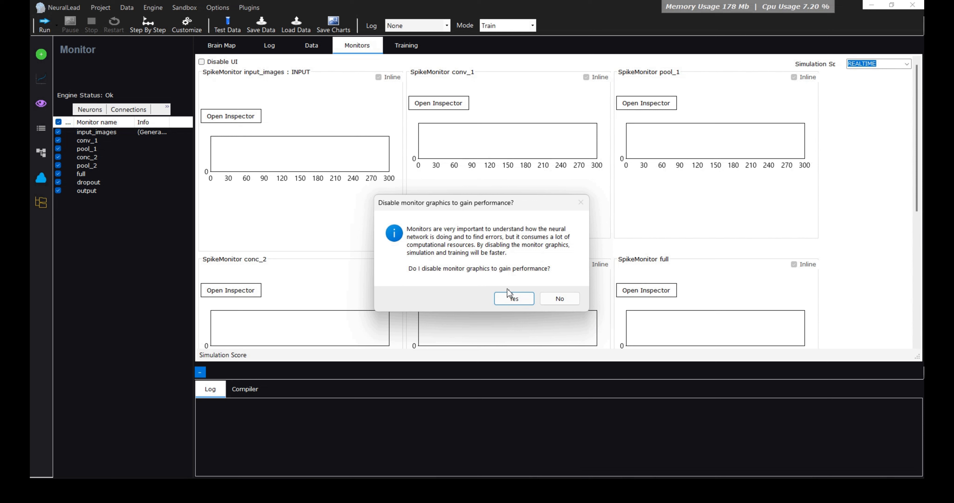
left_click(562, 300)
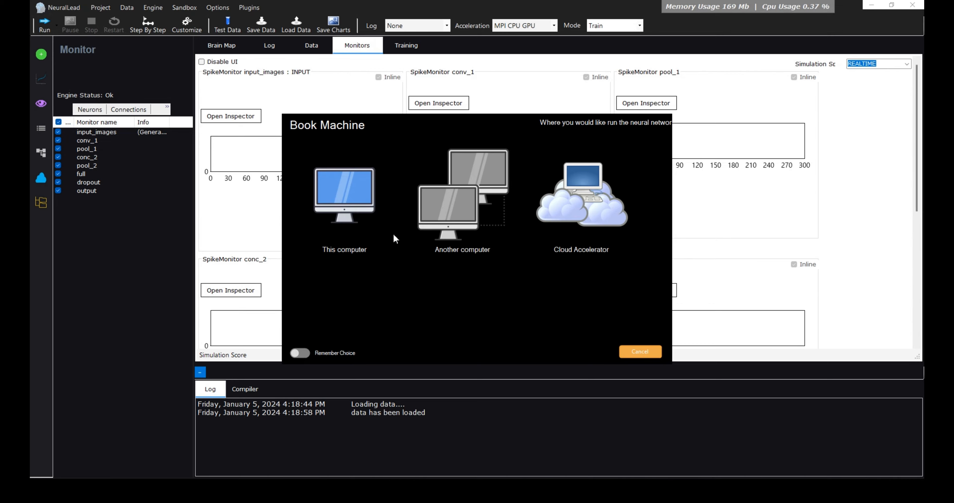
left_click(347, 216)
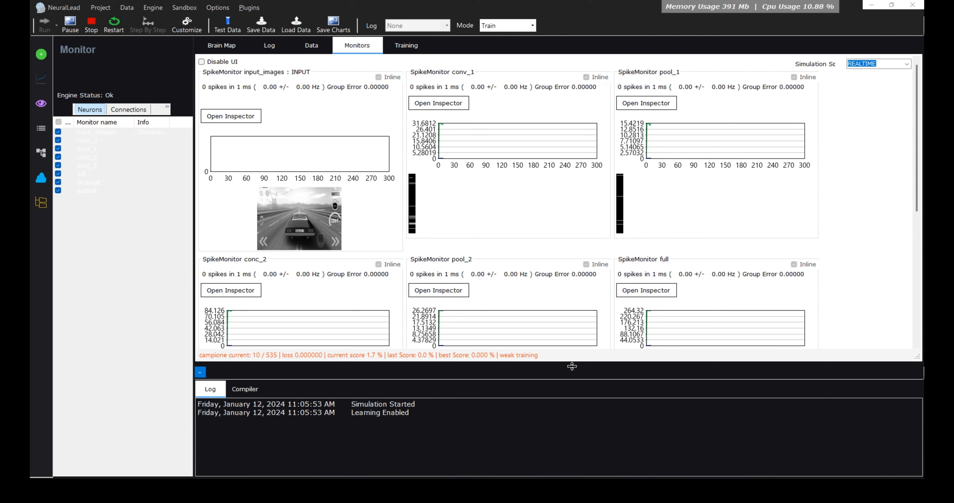
Disable the monitor UI while the network trains, and stop the simulation
left_click(201, 61)
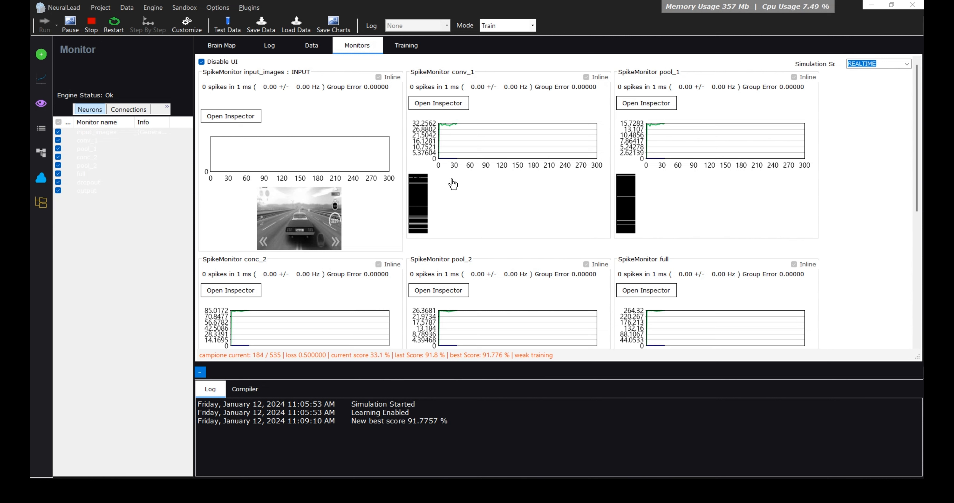
left_click(92, 25)
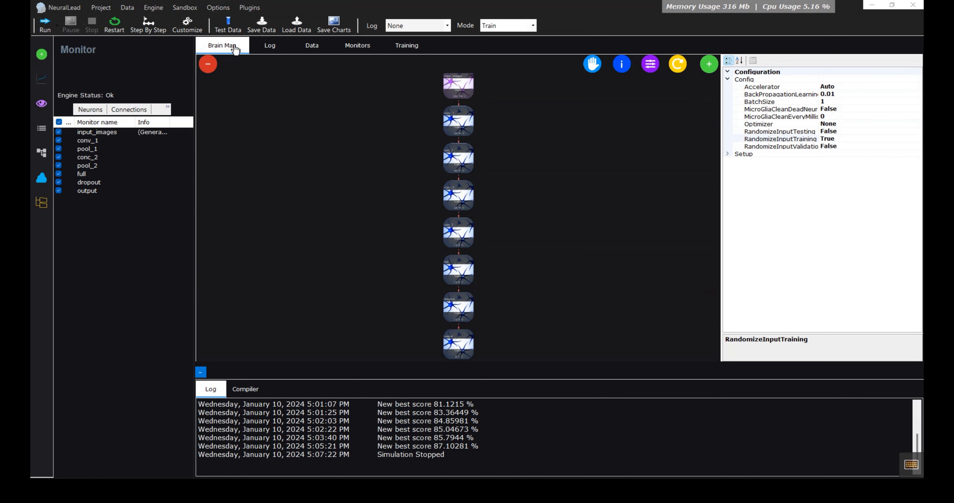
left_click(229, 33)
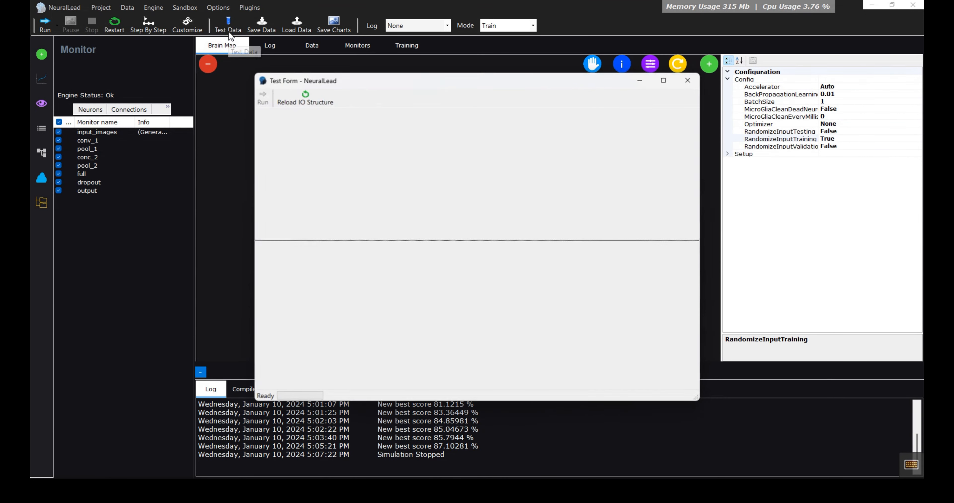
left_click(309, 106)
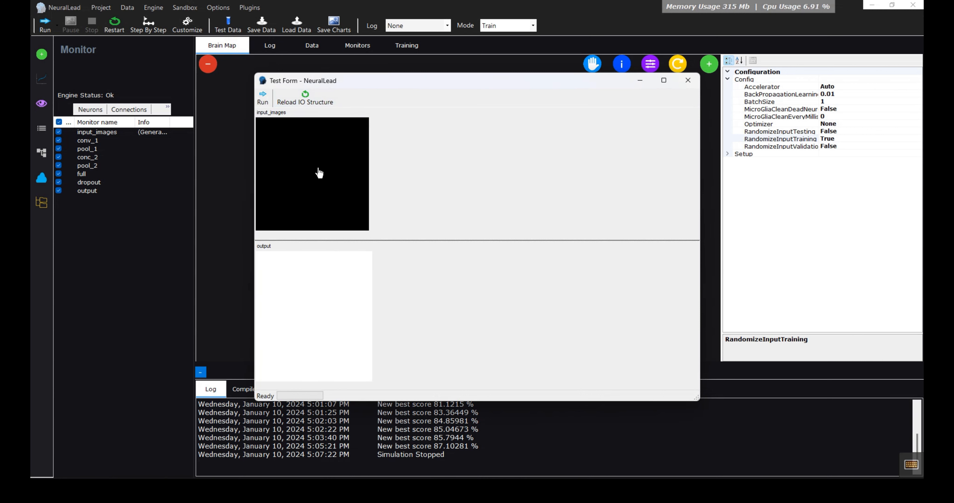
left_click(293, 173)
scroll(541, 292, "down", 1)
scroll(541, 292, "up", 3)
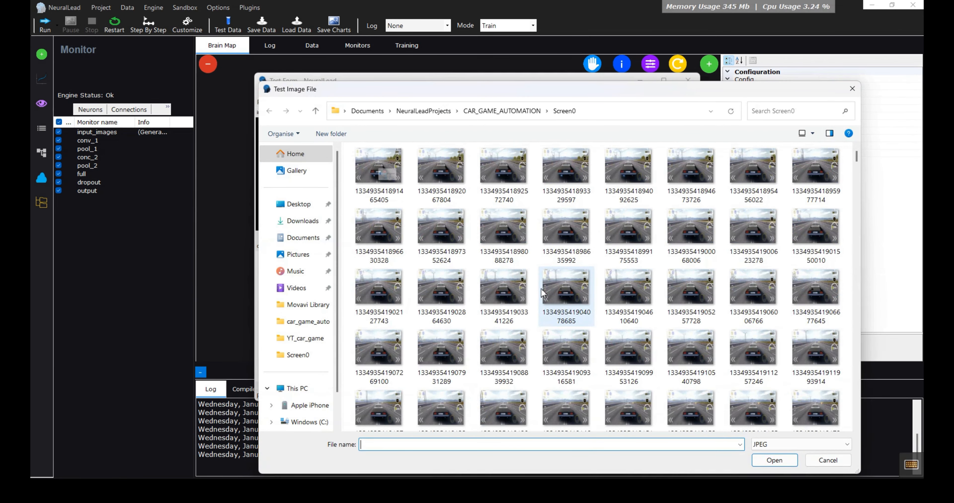
double_click(568, 236)
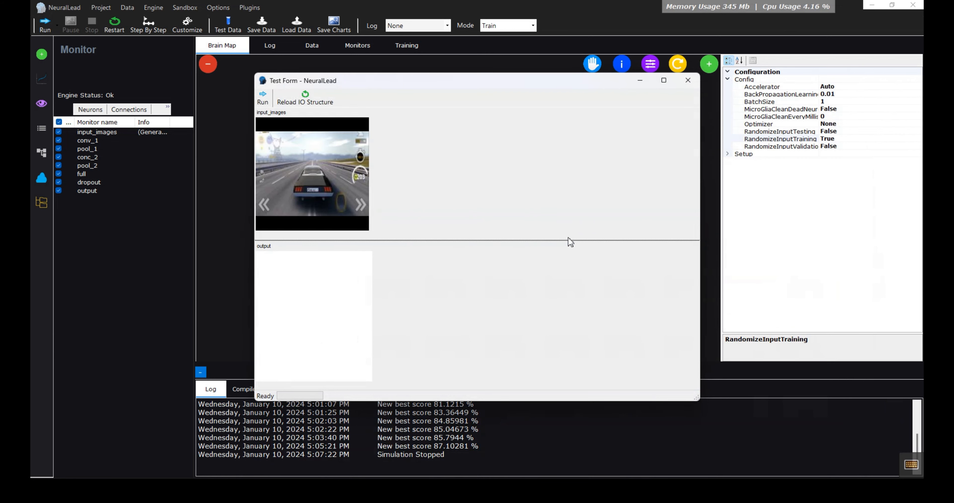
left_click(262, 100)
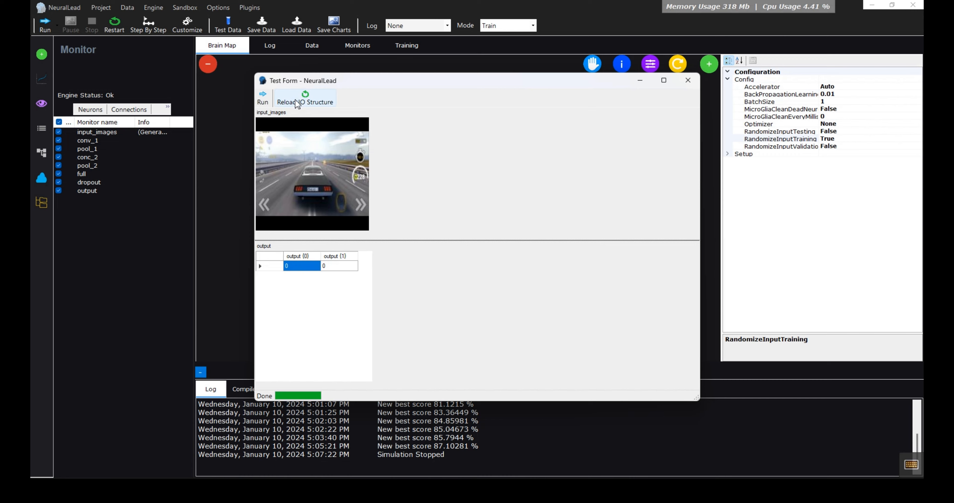
left_click(305, 98)
left_click(309, 177)
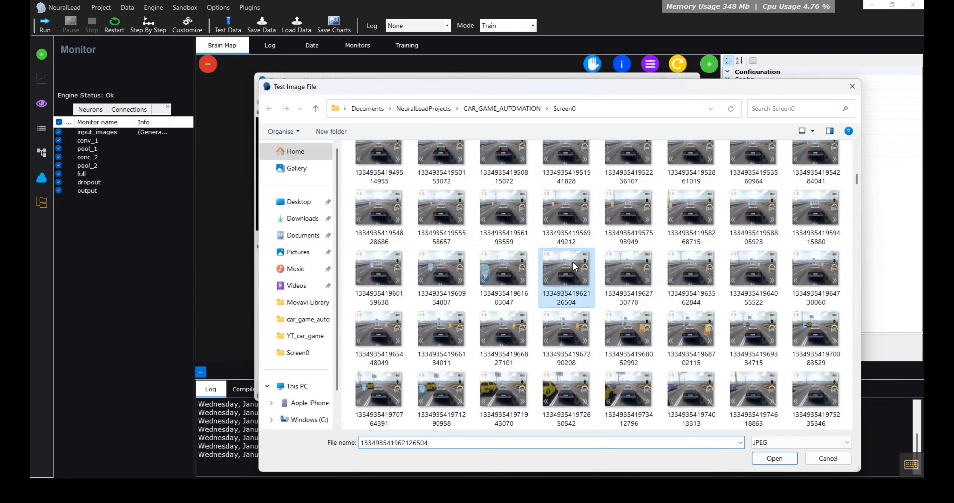
double_click(566, 268)
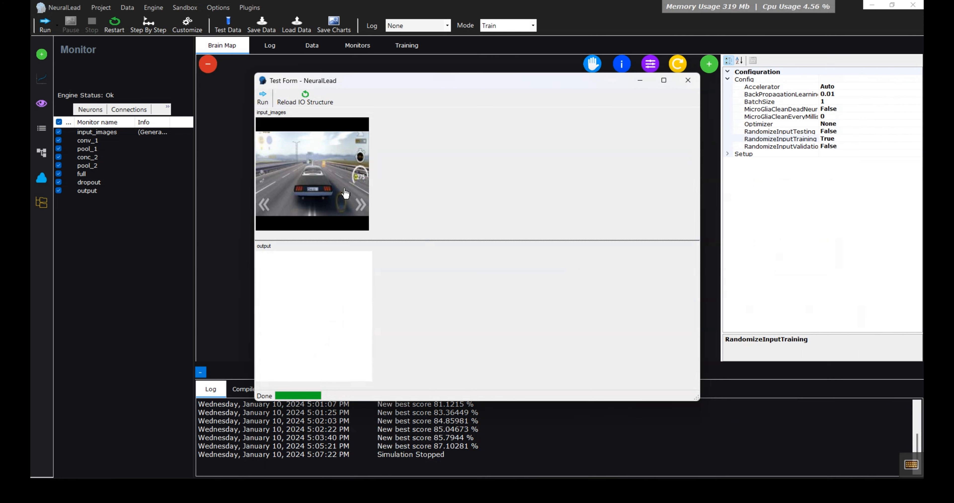
left_click(263, 102)
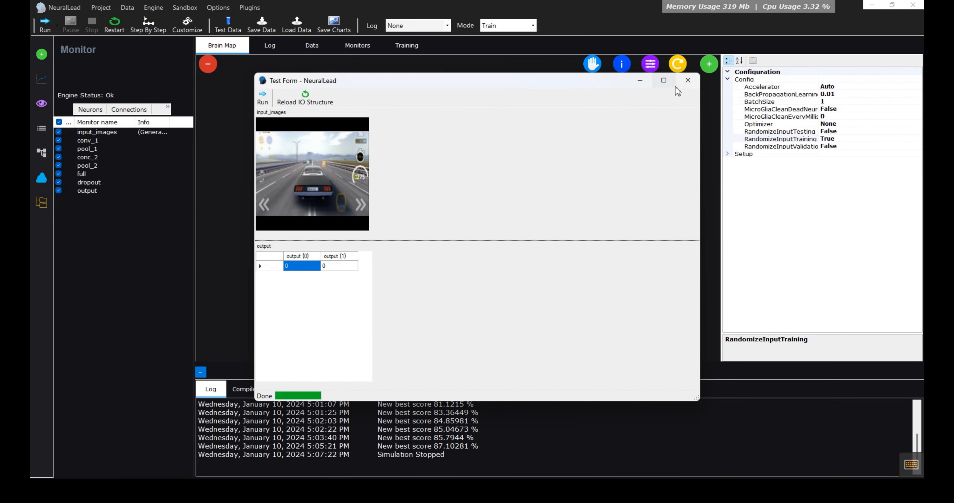
left_click(687, 80)
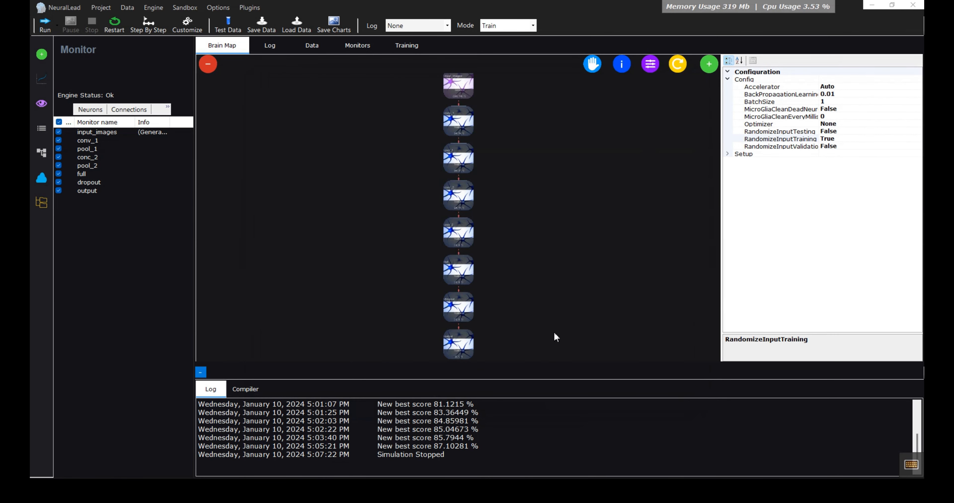